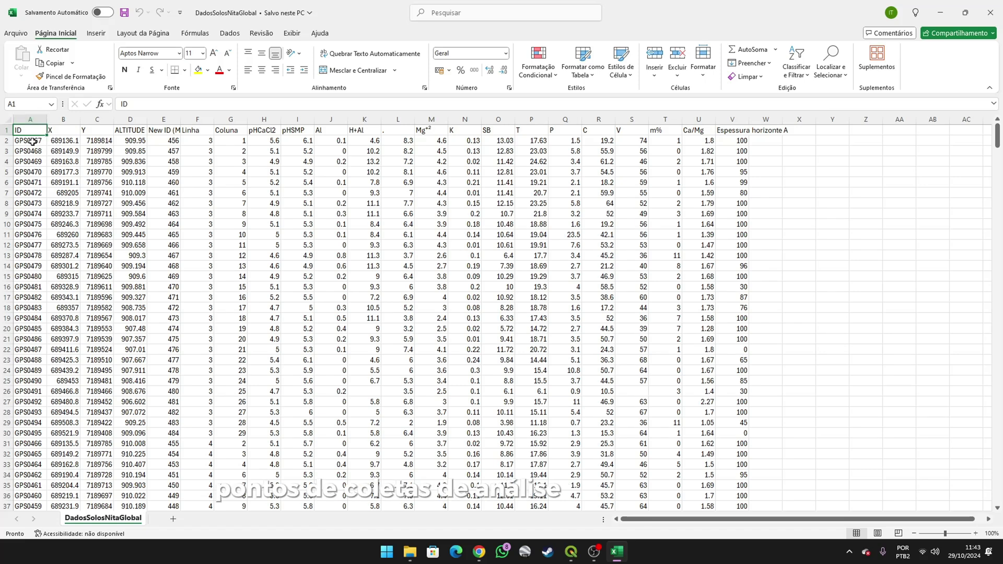
# Step: Review the first sample's ID, X, Y and ALTITUDE cells and the soil analysis columns from pHCaCl2 to Espessura horizonte A
pyautogui.moveTo(32, 140); pyautogui.dragTo(131, 141)
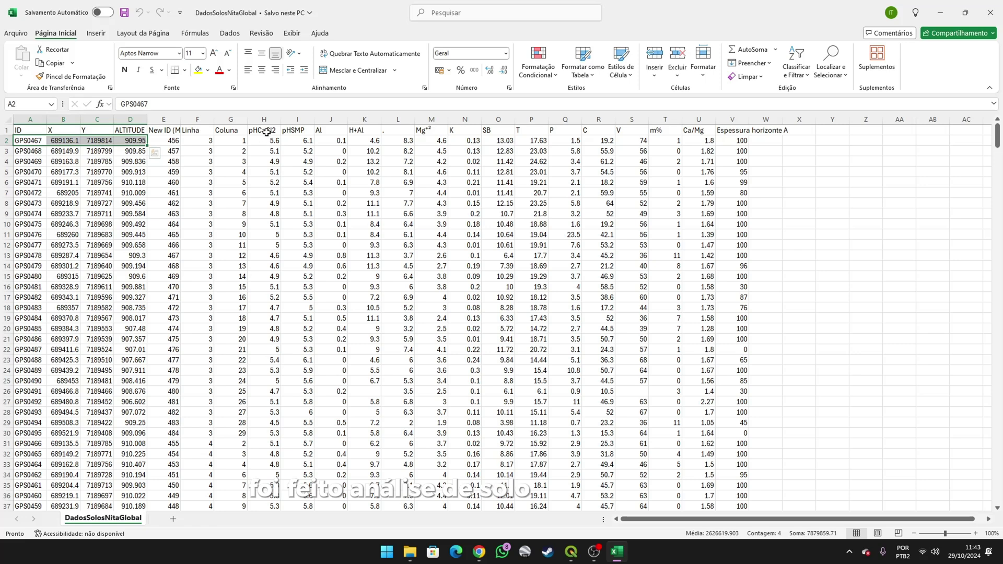
pyautogui.moveTo(267, 133); pyautogui.dragTo(739, 140)
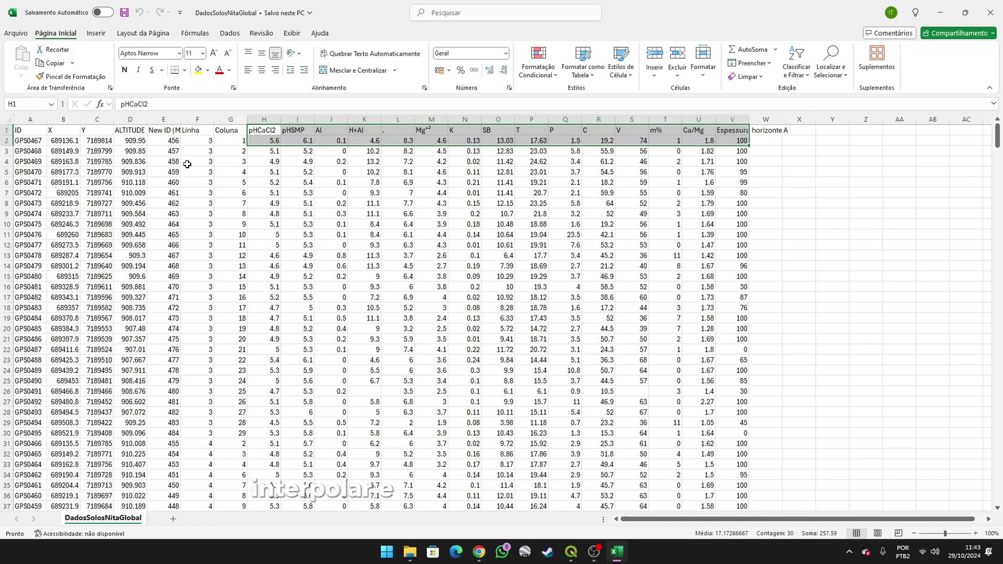
# Step: Check CSV UTF-8 (Delimitado por vírgulas) as the save-as format of DadosSolosNitaGlobal, cancel the save and close the workbook
pyautogui.click(16, 33)
pyautogui.click(40, 221)
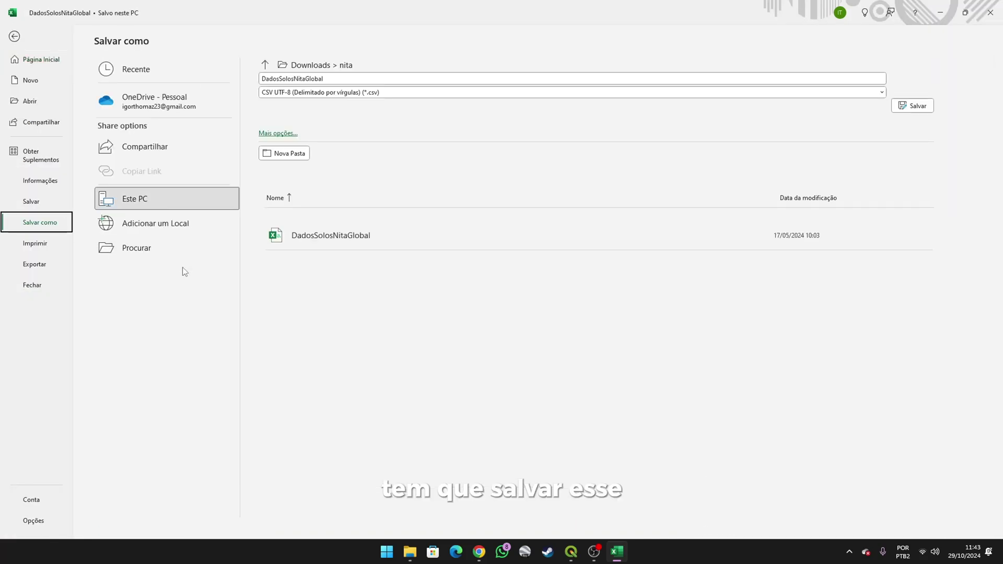
pyautogui.press('F12')
pyautogui.click(313, 325)
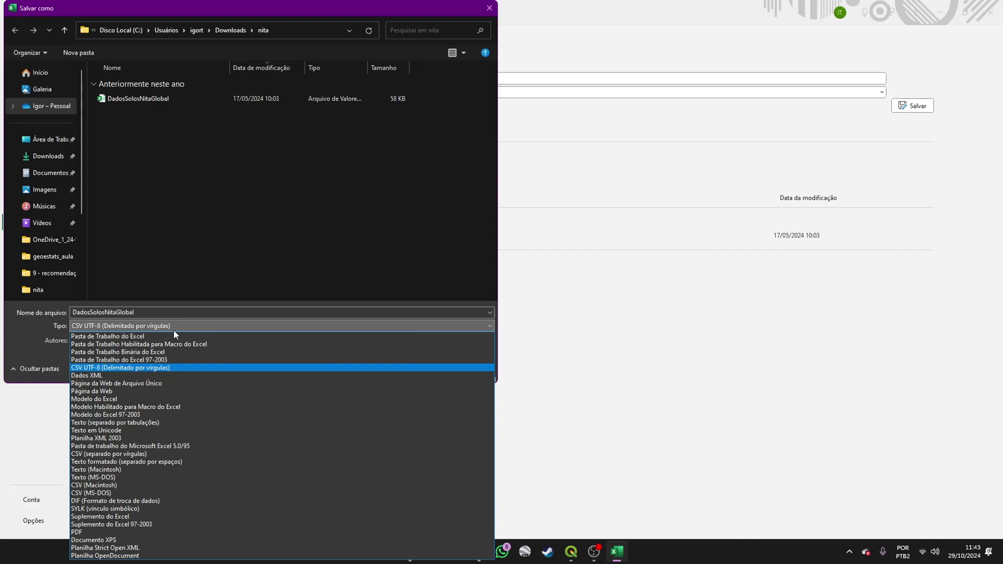
pyautogui.click(147, 368)
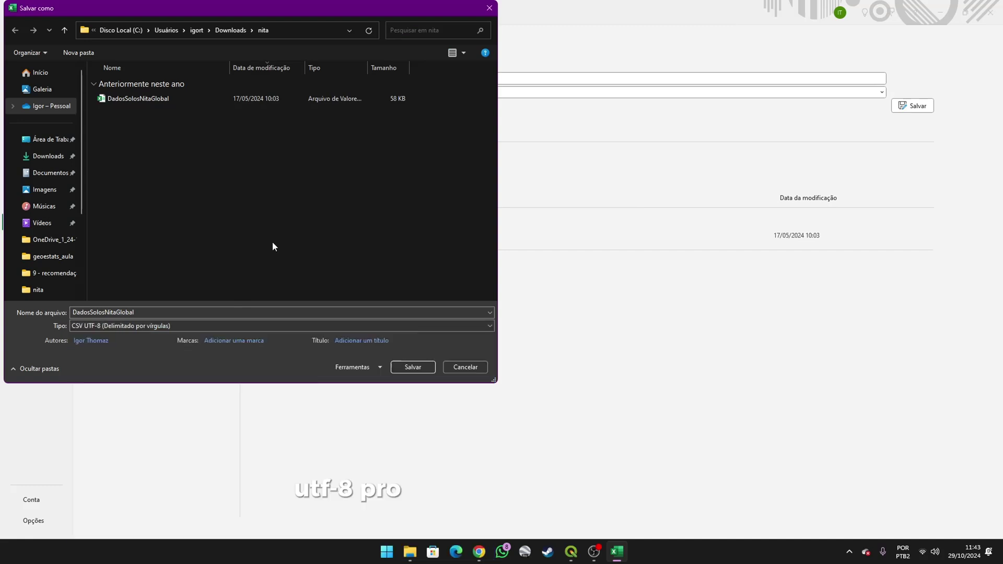
pyautogui.click(464, 368)
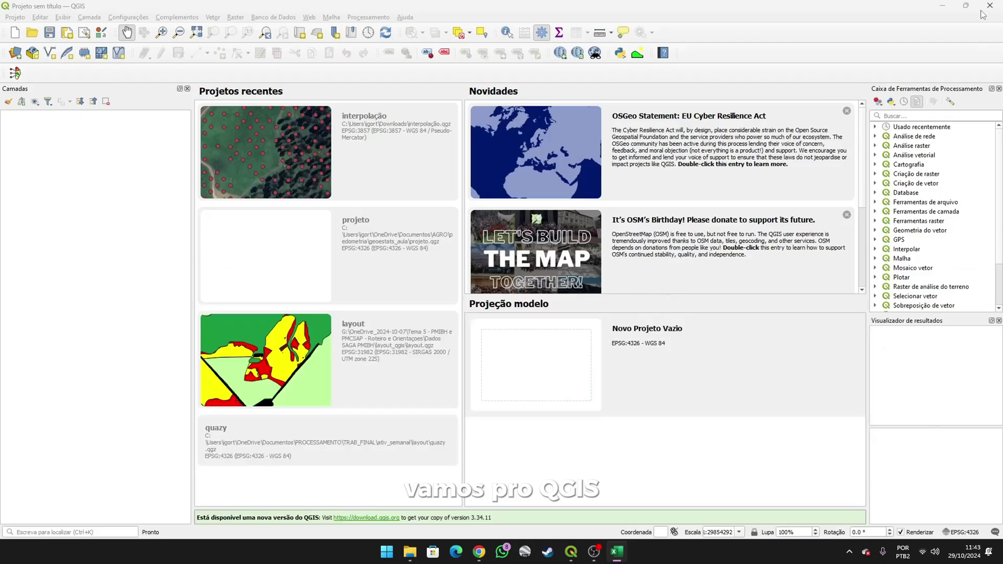
pyautogui.click(990, 12)
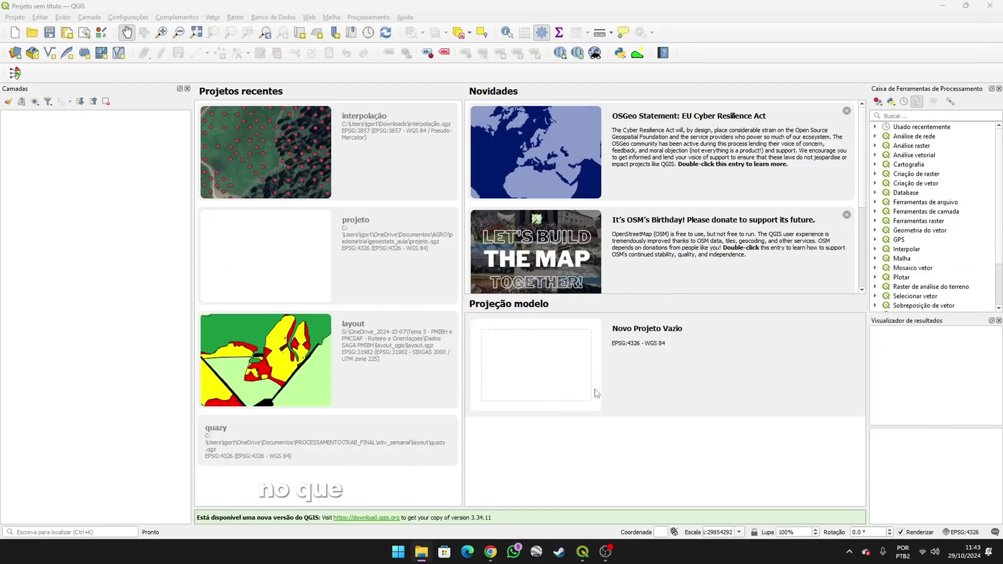
# Step: Create a new empty QGIS project and set its coordinate system to SIRGAS 2000 / UTM zone 22S (EPSG:31982)
pyautogui.doubleClick(651, 345)
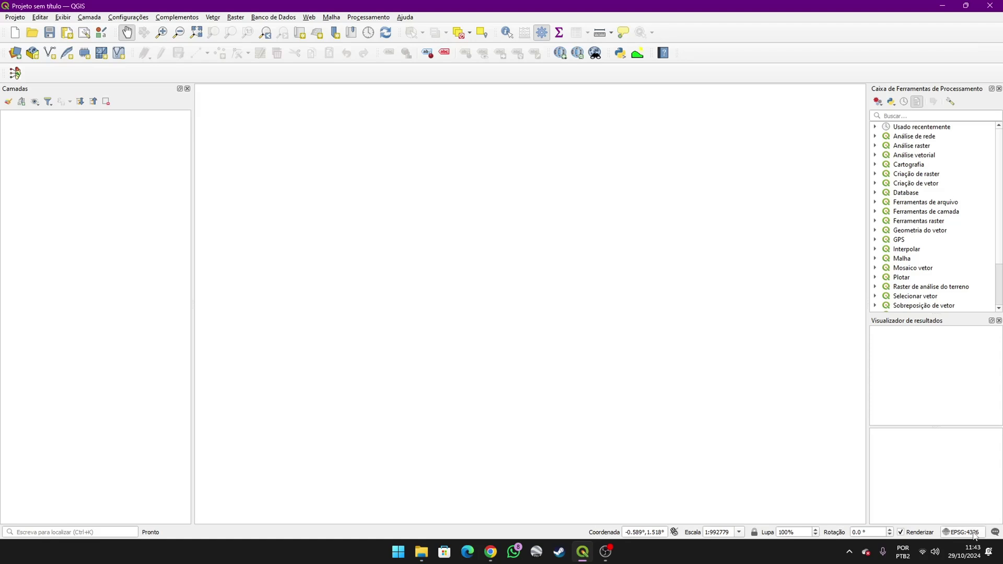
pyautogui.click(963, 532)
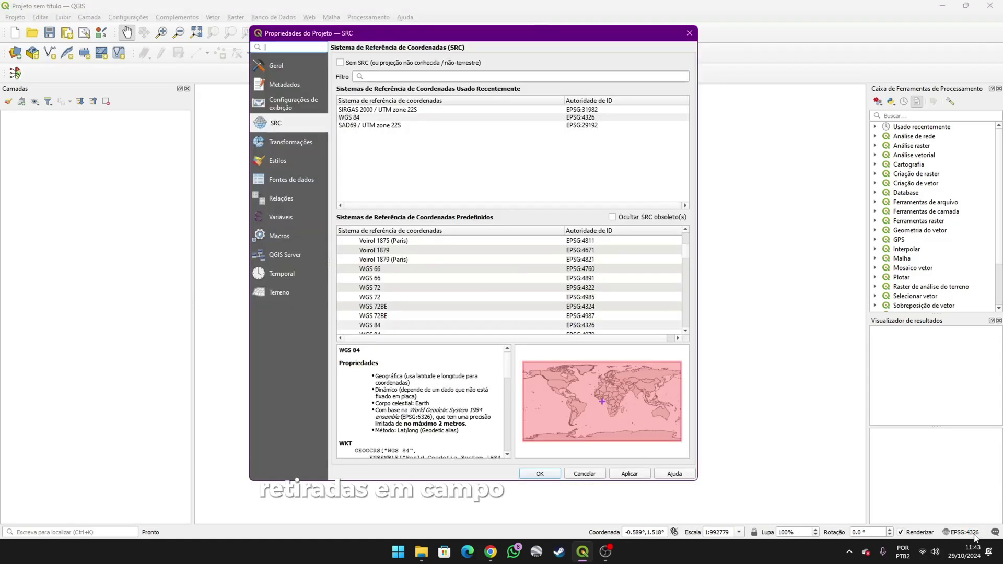
pyautogui.click(421, 110)
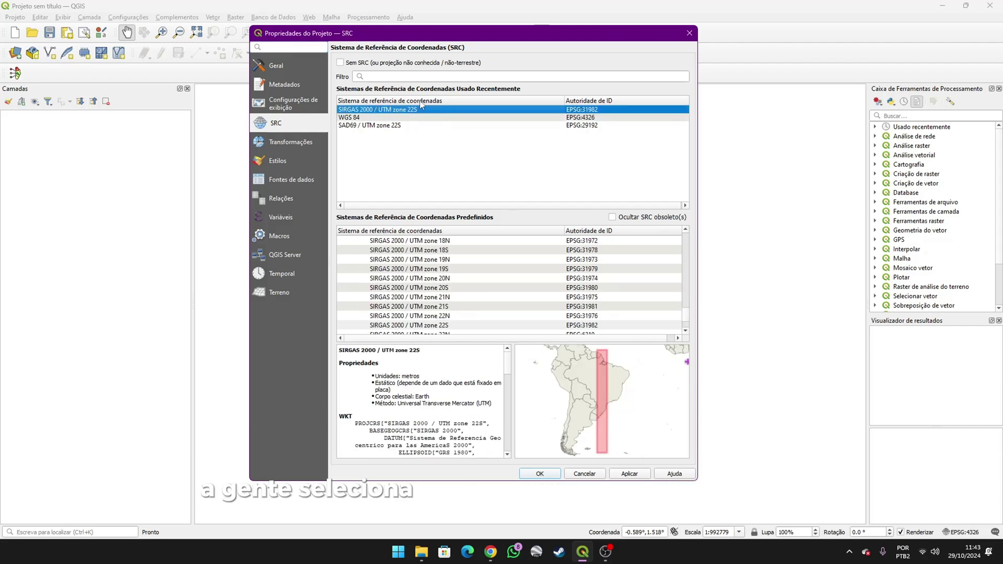
pyautogui.click(539, 473)
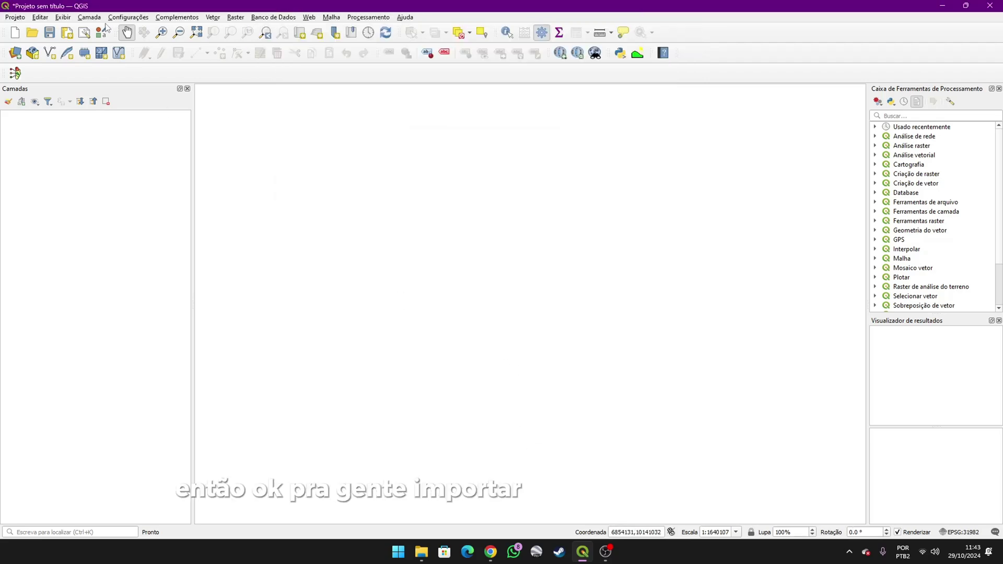
# Step: Start adding a delimited text layer and load DadosSolosNitaGlobal.csv from the nita folder as its source file
pyautogui.click(89, 20)
pyautogui.moveTo(174, 53)
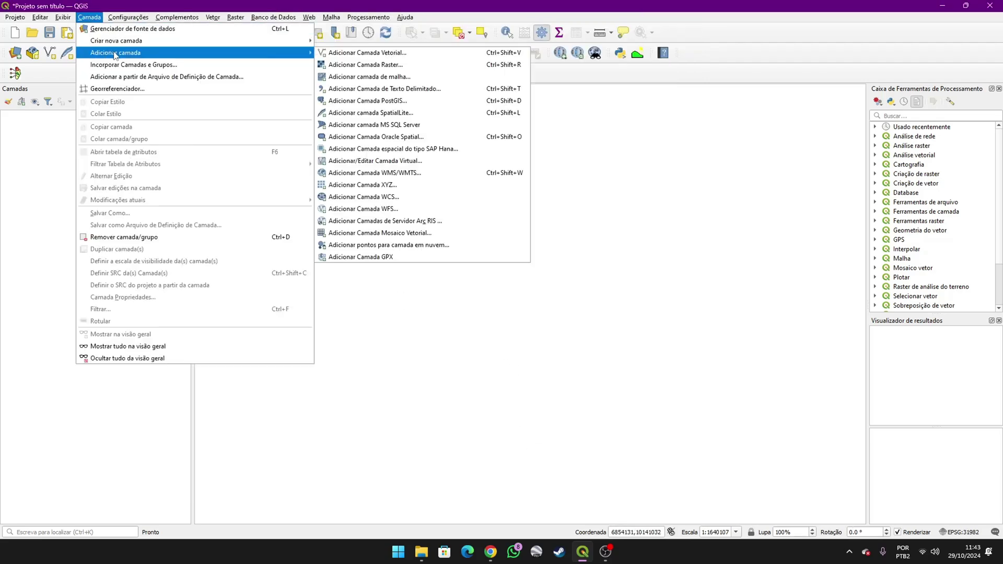
pyautogui.click(333, 90)
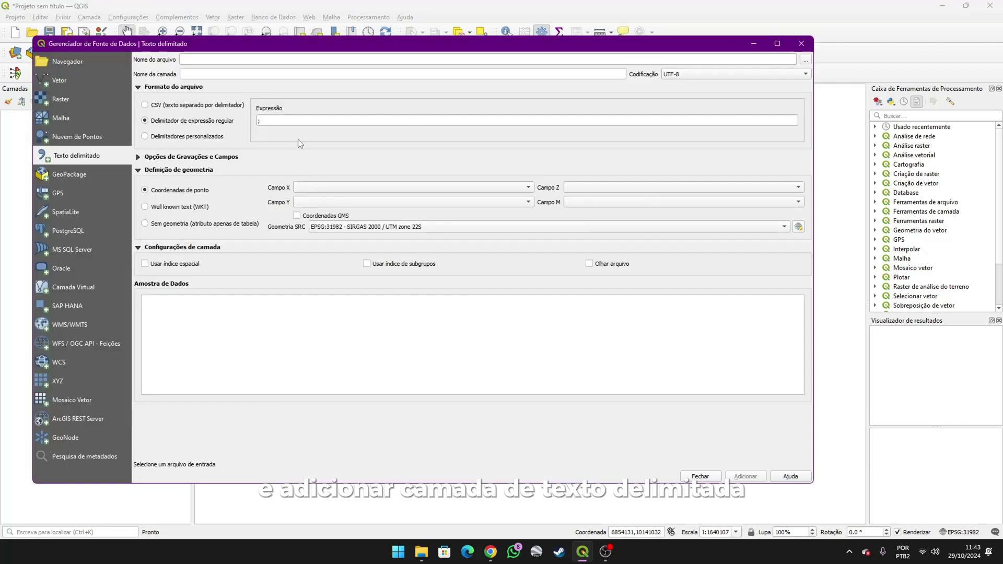
pyautogui.click(805, 59)
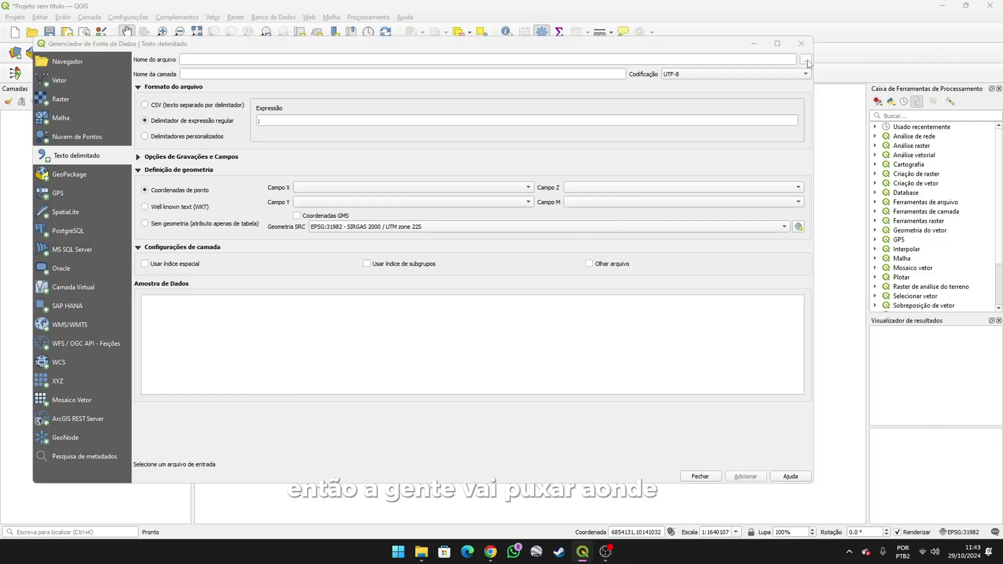
pyautogui.click(154, 103)
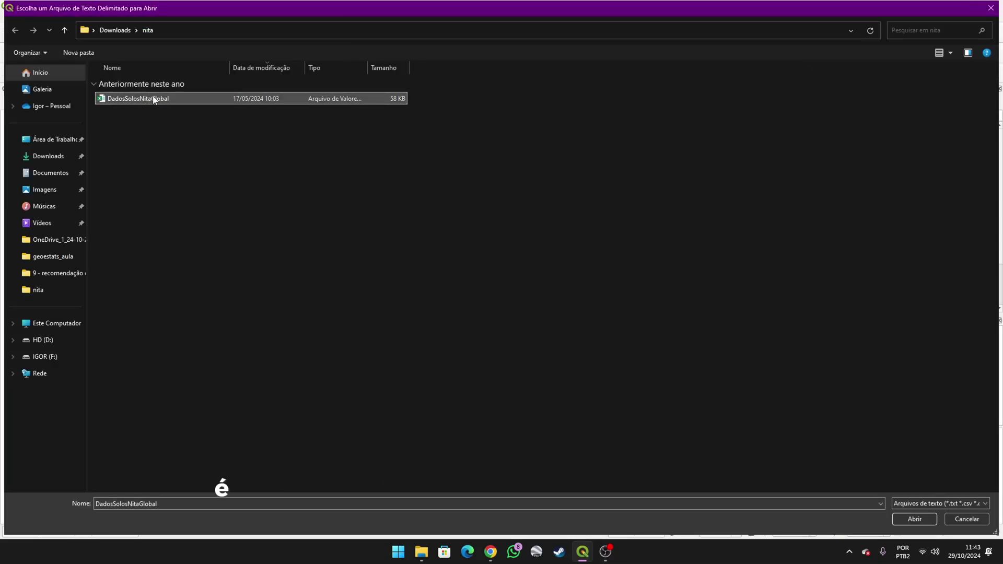
pyautogui.click(914, 519)
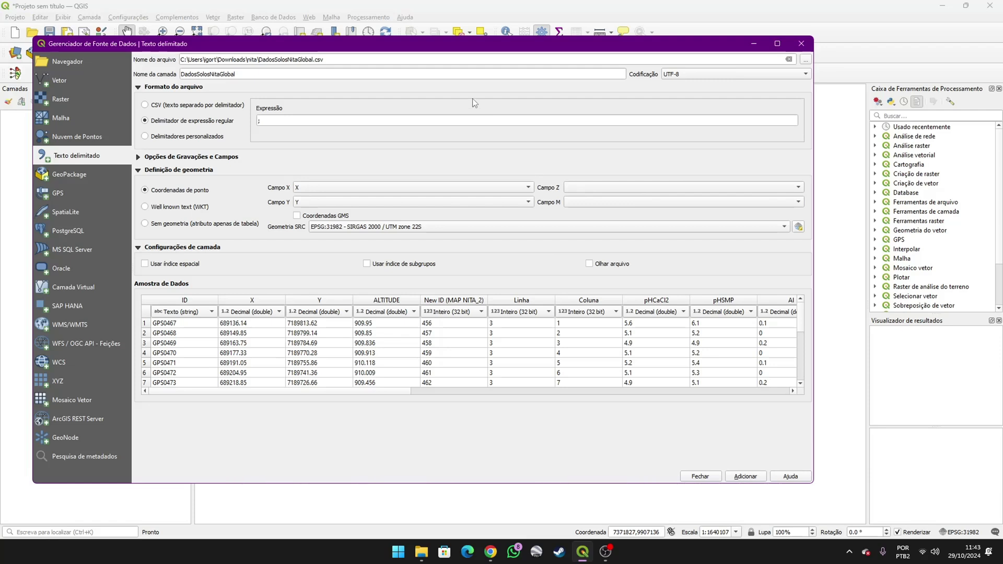
# Step: Compare the sample data preview under the CSV and the regular-expression delimiter formats
pyautogui.click(148, 105)
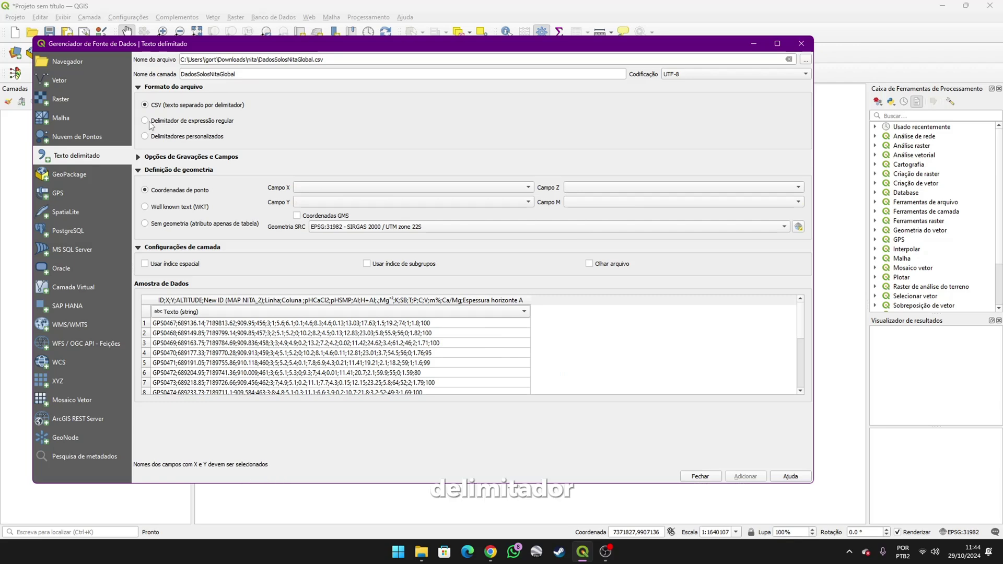
pyautogui.click(146, 121)
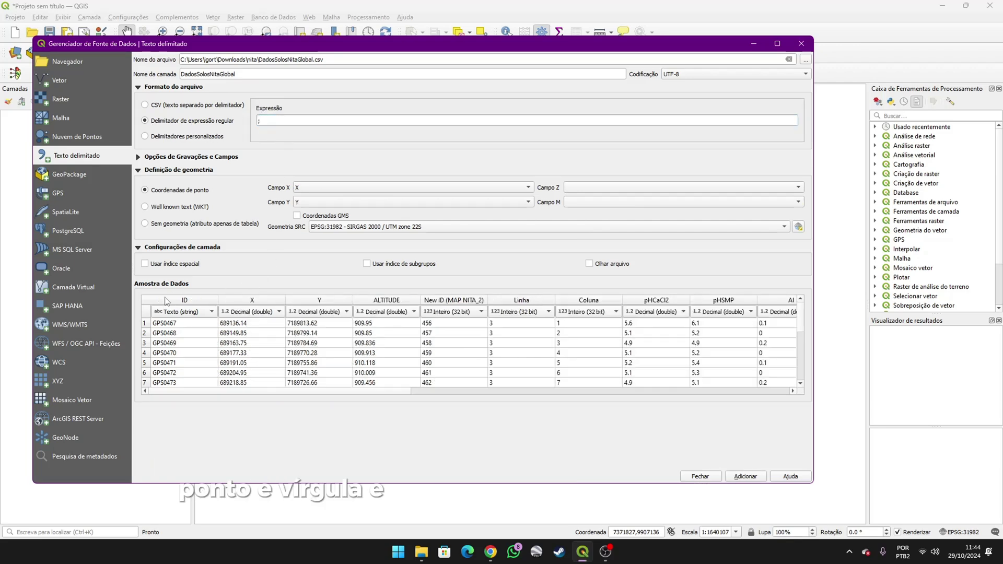
pyautogui.click(147, 105)
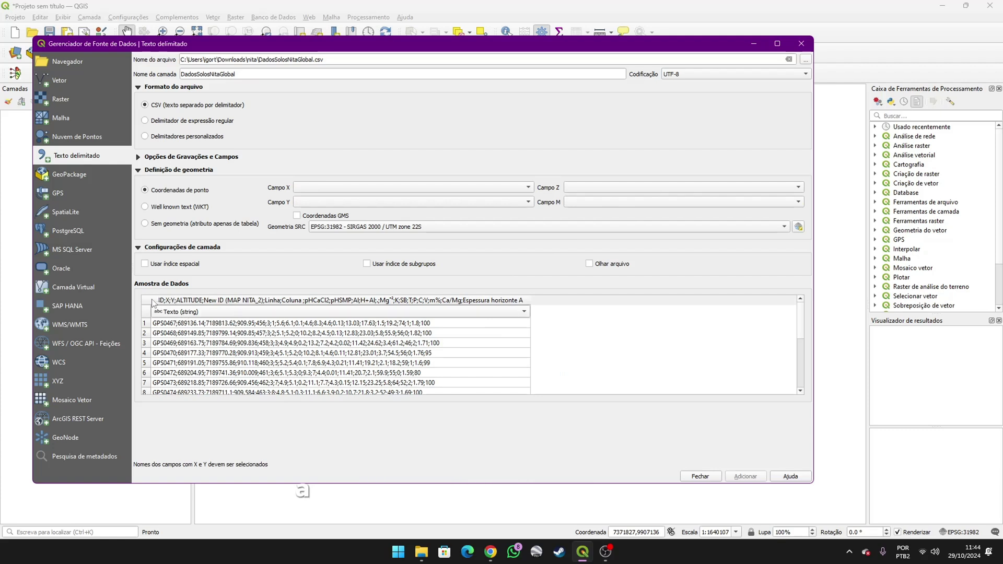
# Step: With the regular-expression delimiter format, try a comma and a period as the expression, and restore the semicolon
pyautogui.click(175, 121)
pyautogui.click(285, 122)
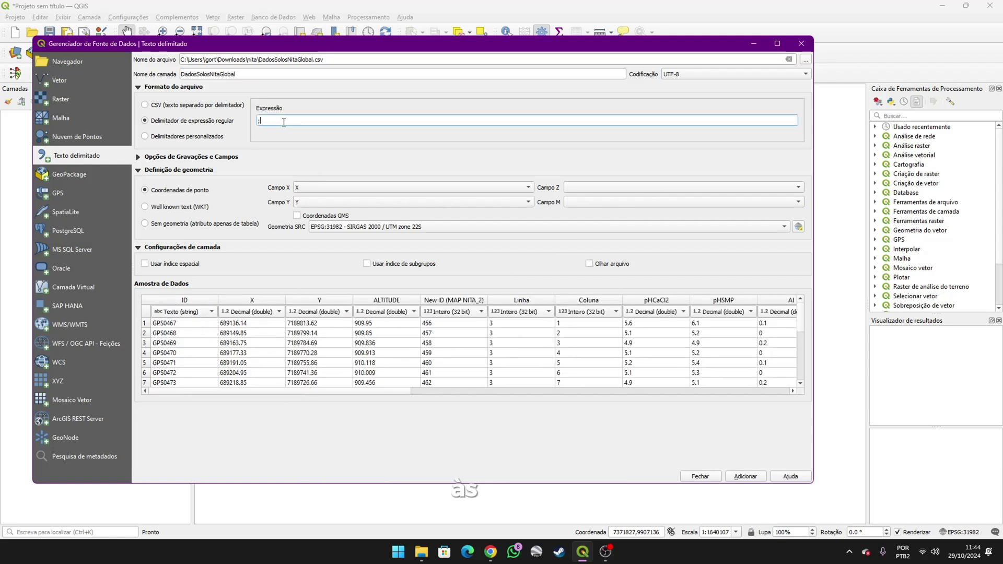
pyautogui.press('BackSpace')
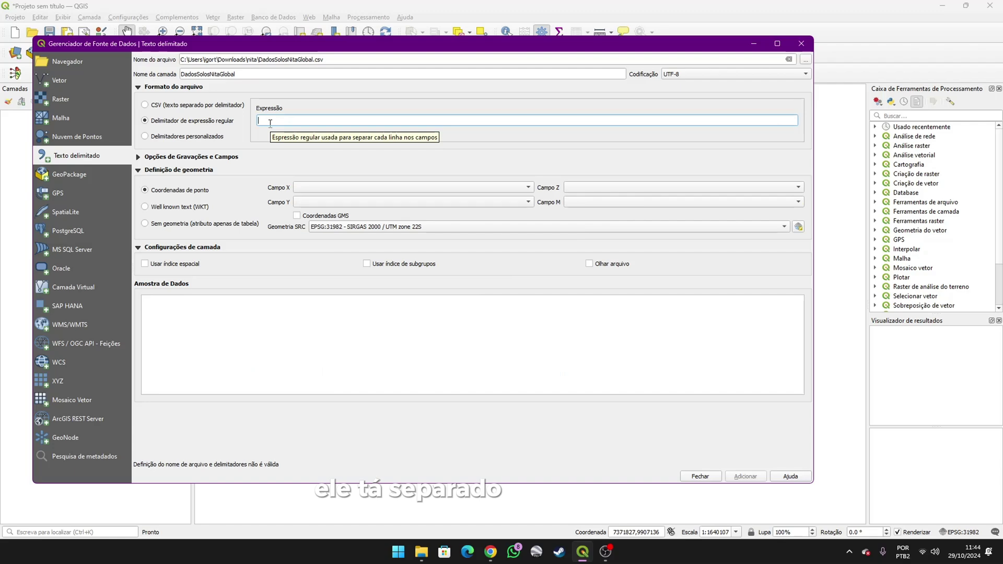
pyautogui.write(',')
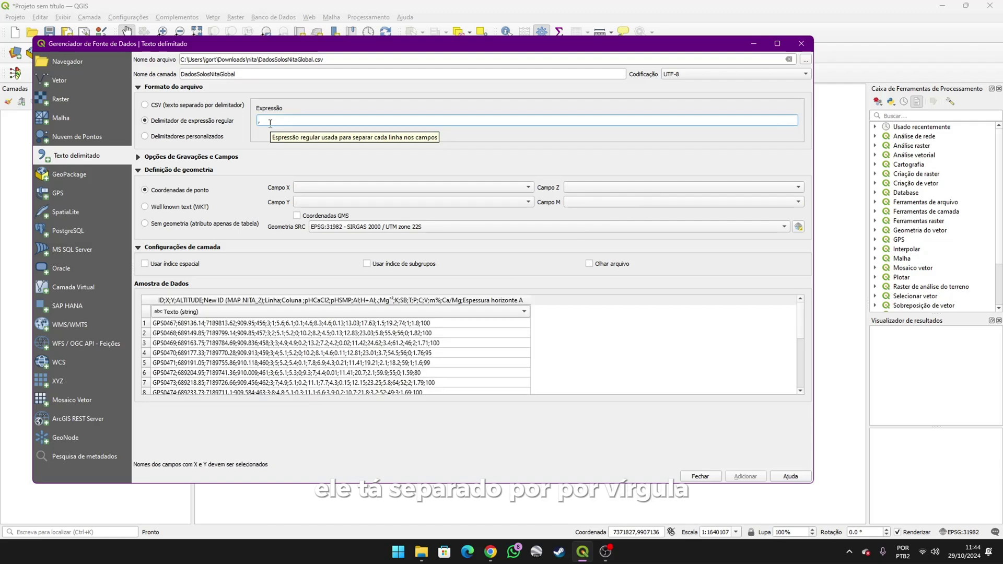
pyautogui.press('BackSpace')
pyautogui.write('.')
pyautogui.press('BackSpace')
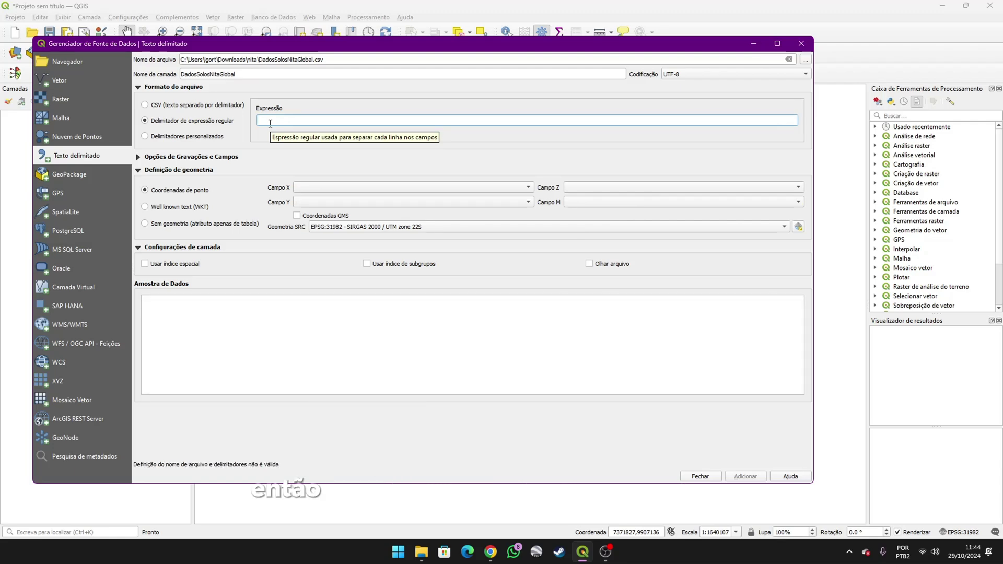
pyautogui.write(';')
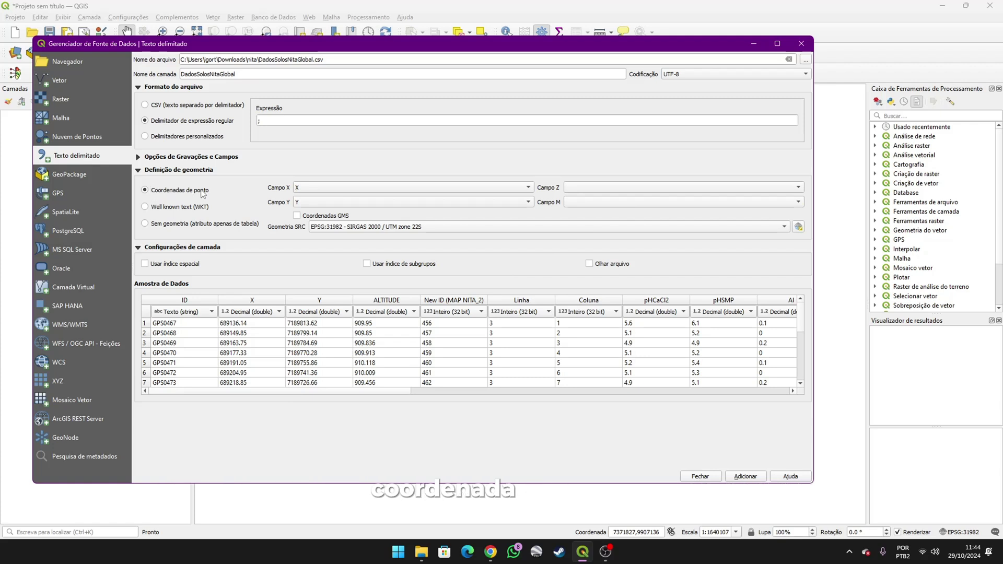
# Step: Assign column X as the layer's X coordinate field and column Y as its Y coordinate field
pyautogui.click(310, 189)
pyautogui.click(310, 189)
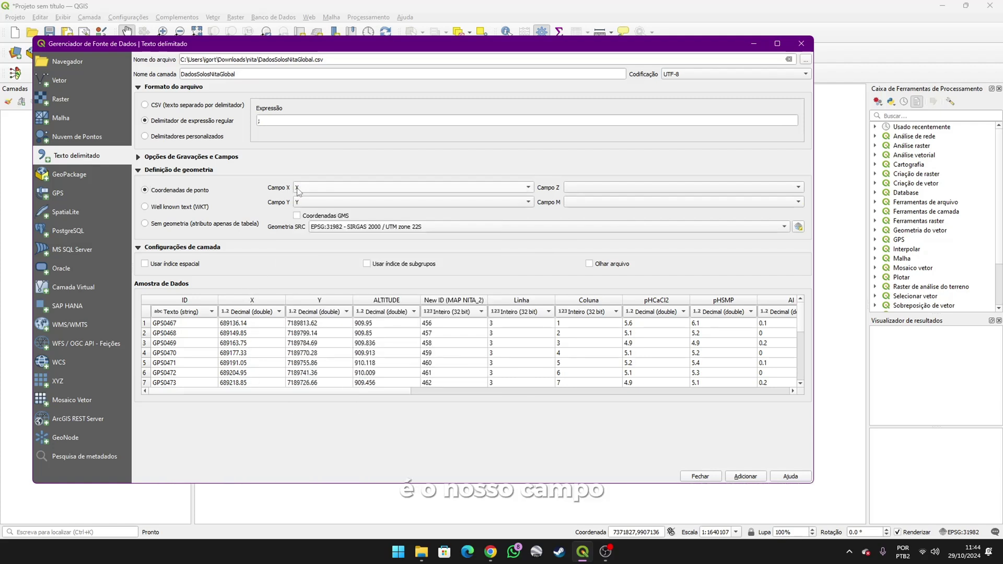
pyautogui.click(310, 189)
pyautogui.click(310, 188)
pyautogui.click(310, 202)
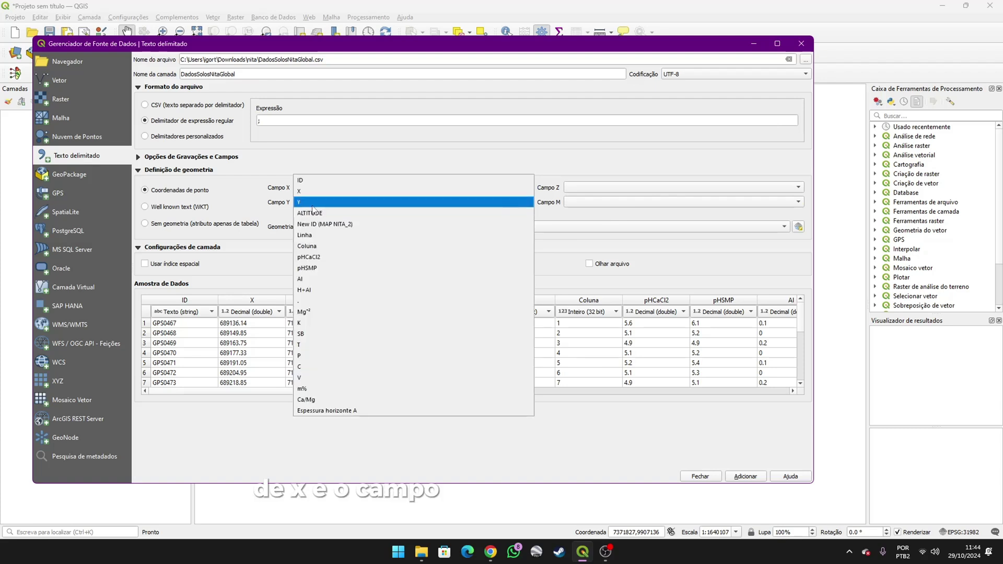
pyautogui.click(310, 202)
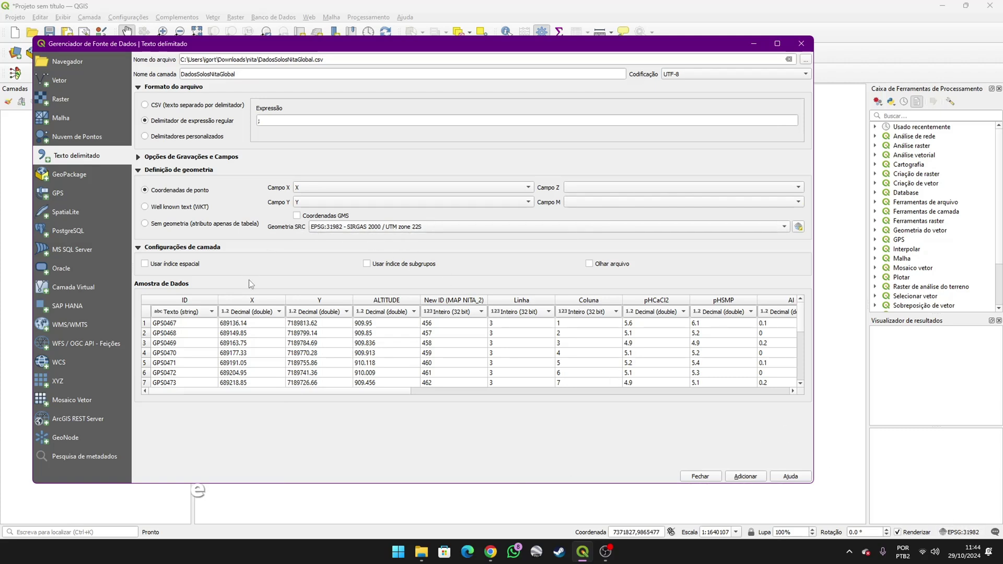
# Step: Keep the ID column's data type as Texto (string) and the X column's as Decimal (double)
pyautogui.click(186, 313)
pyautogui.click(182, 312)
pyautogui.click(266, 312)
pyautogui.click(270, 312)
pyautogui.click(268, 312)
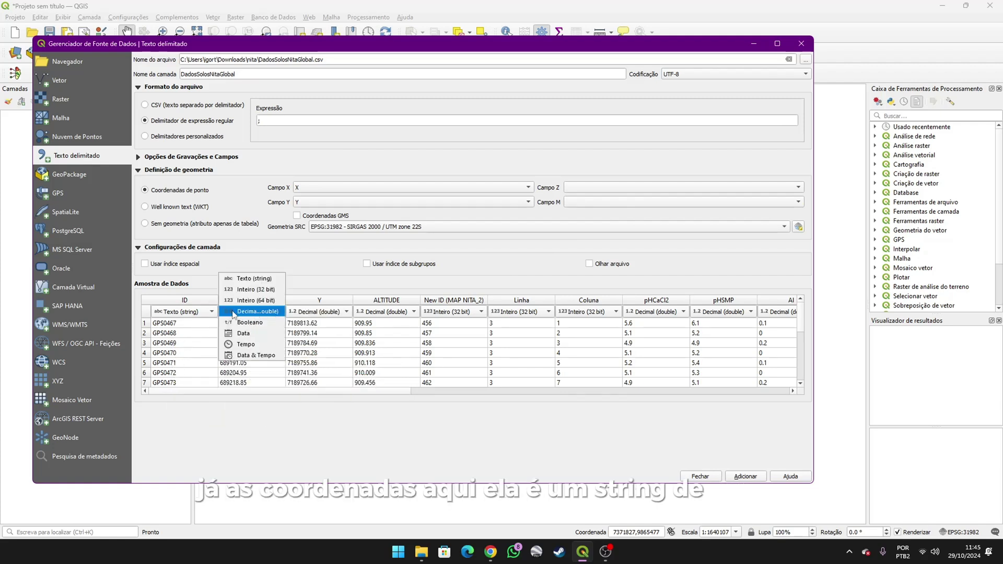
pyautogui.click(261, 313)
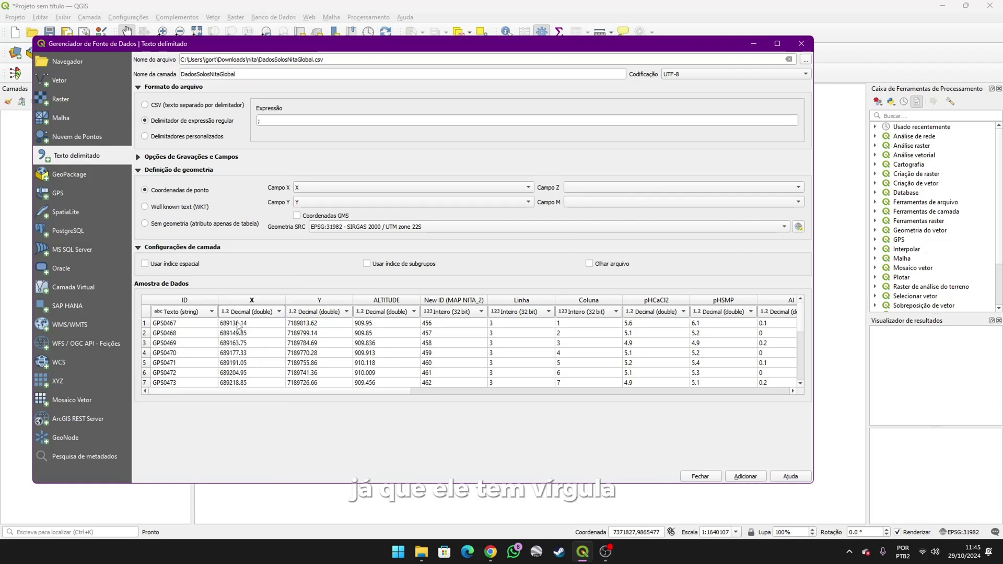
pyautogui.click(259, 312)
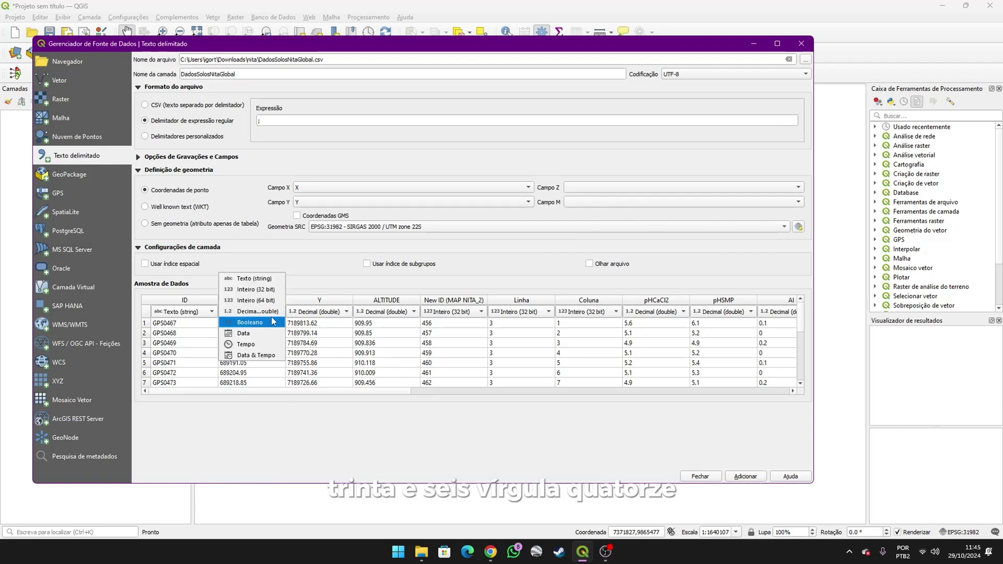
pyautogui.click(259, 313)
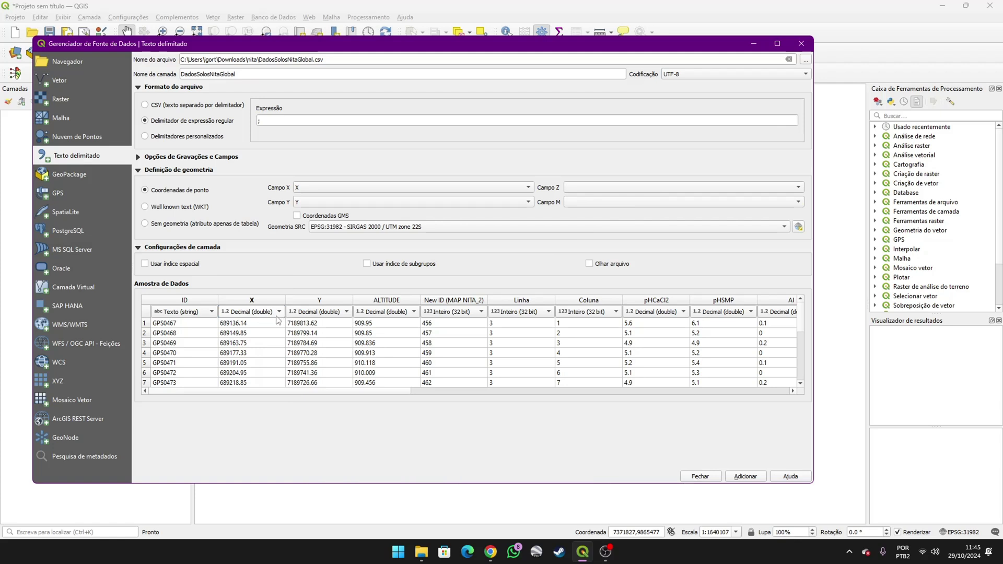
# Step: Keep the data type of the New ID (MAP NITA_2), Linha and Coluna columns as Inteiro (32 bit)
pyautogui.moveTo(346, 391); pyautogui.dragTo(412, 394)
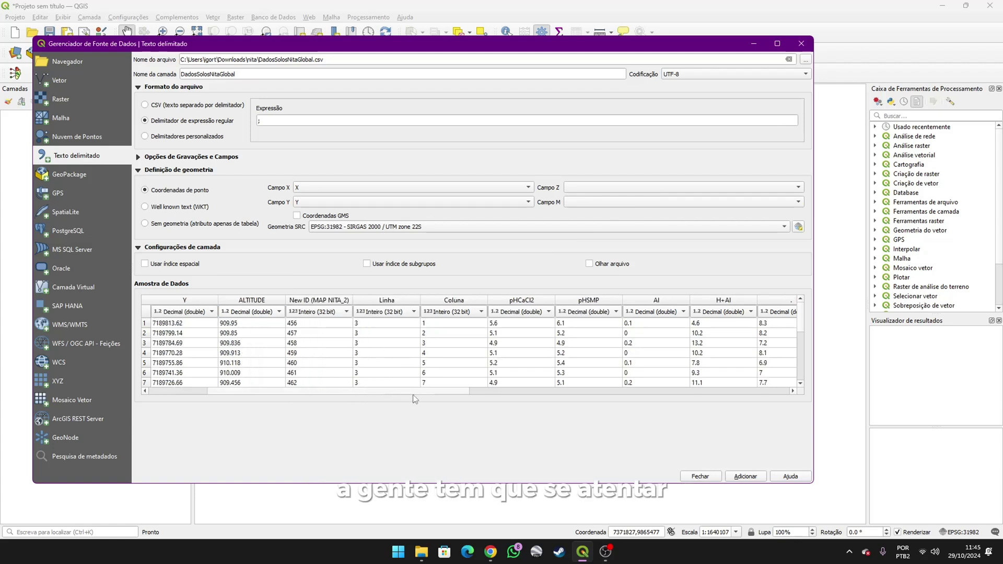
pyautogui.click(321, 312)
pyautogui.click(324, 313)
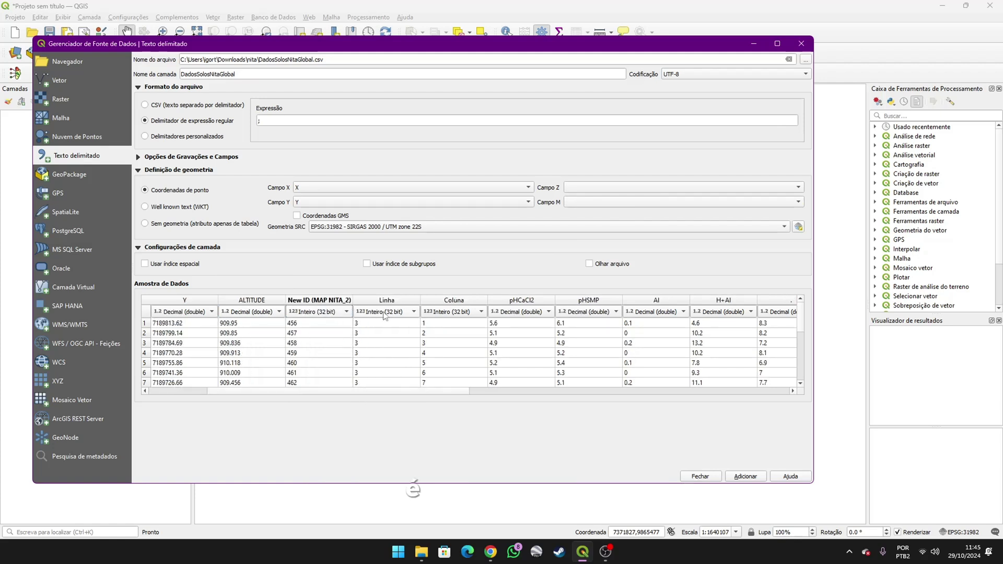
pyautogui.click(384, 315)
pyautogui.click(398, 320)
pyautogui.click(453, 312)
pyautogui.click(472, 318)
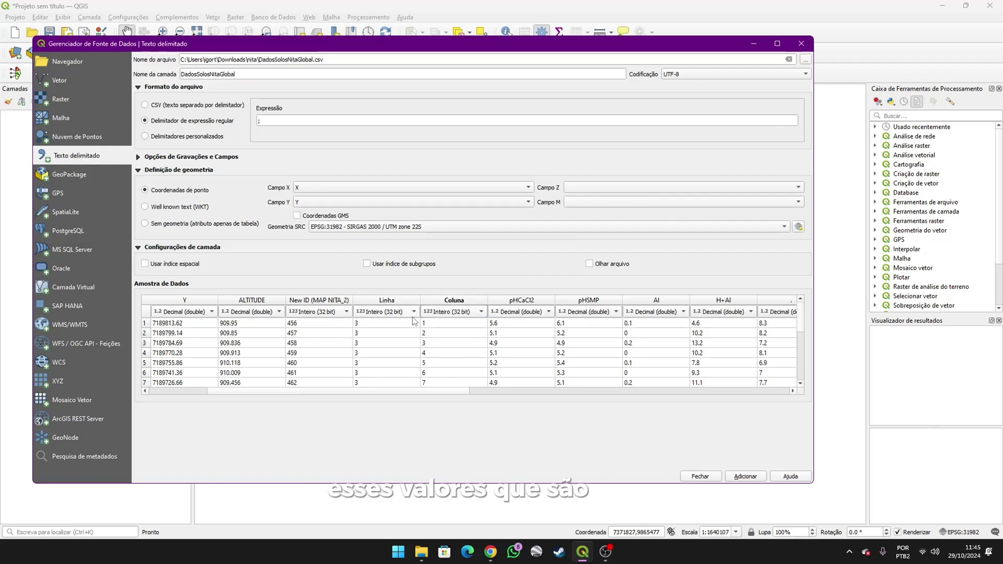
pyautogui.click(413, 313)
pyautogui.click(386, 312)
pyautogui.click(445, 313)
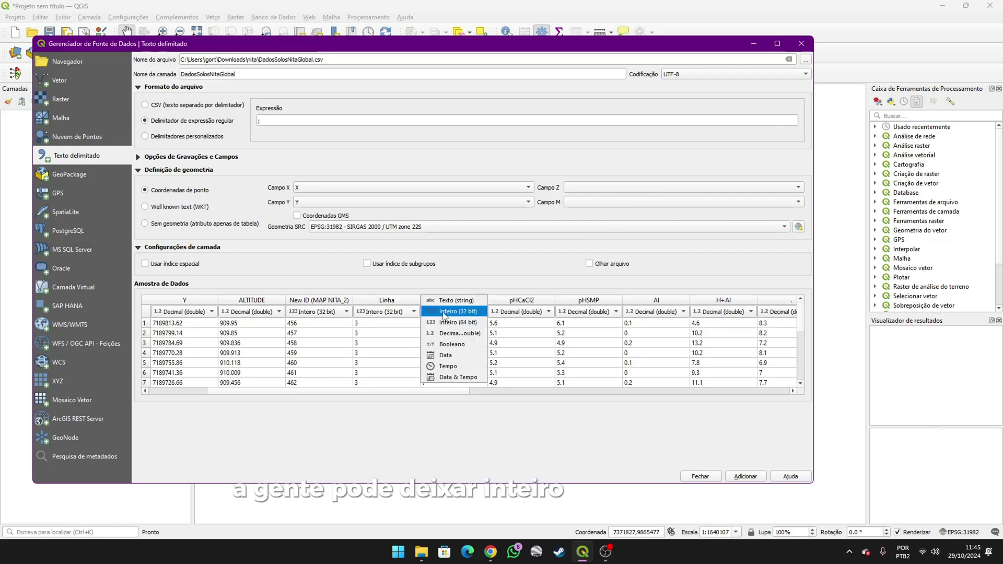
pyautogui.click(445, 313)
# Step: Keep the data type of the pHCaCl2 and SB columns as Decimal (double)
pyautogui.moveTo(443, 392); pyautogui.dragTo(500, 392)
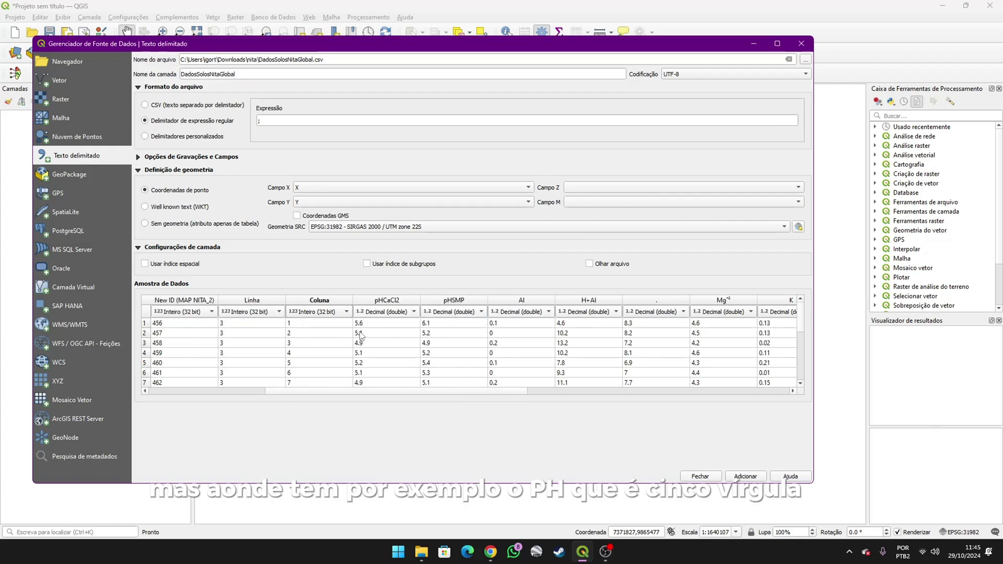
pyautogui.click(383, 312)
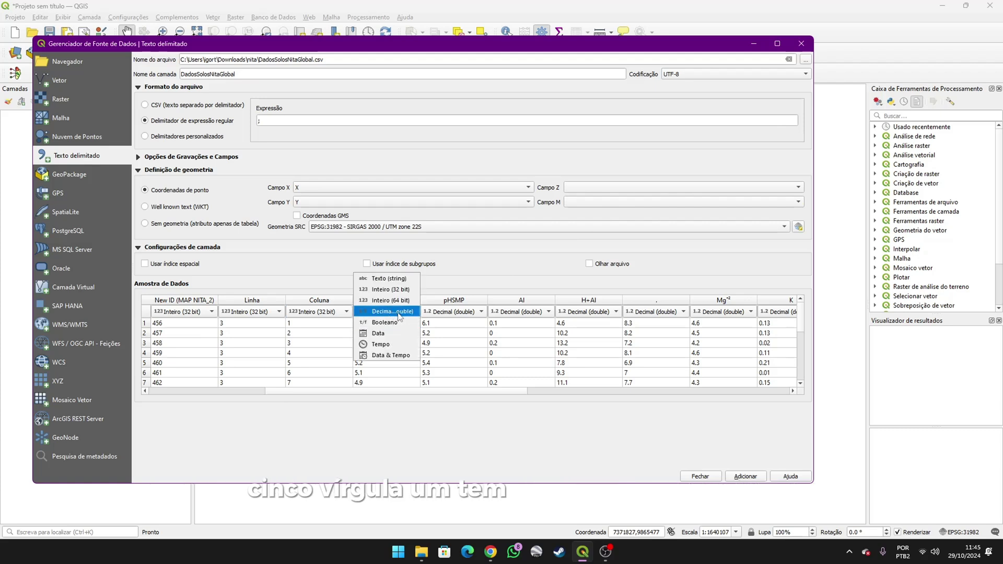
pyautogui.click(383, 311)
pyautogui.moveTo(322, 394); pyautogui.dragTo(468, 389)
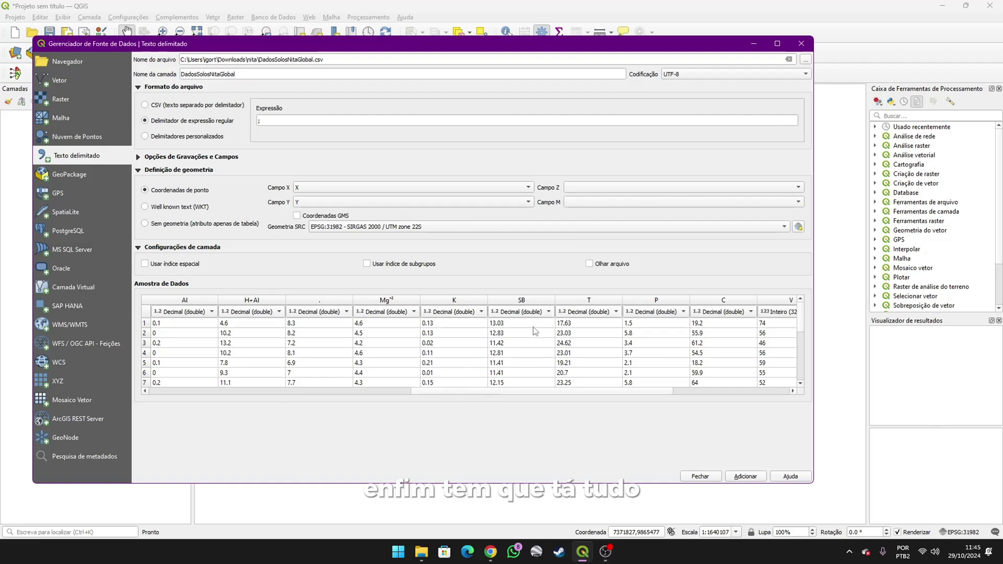
pyautogui.click(499, 312)
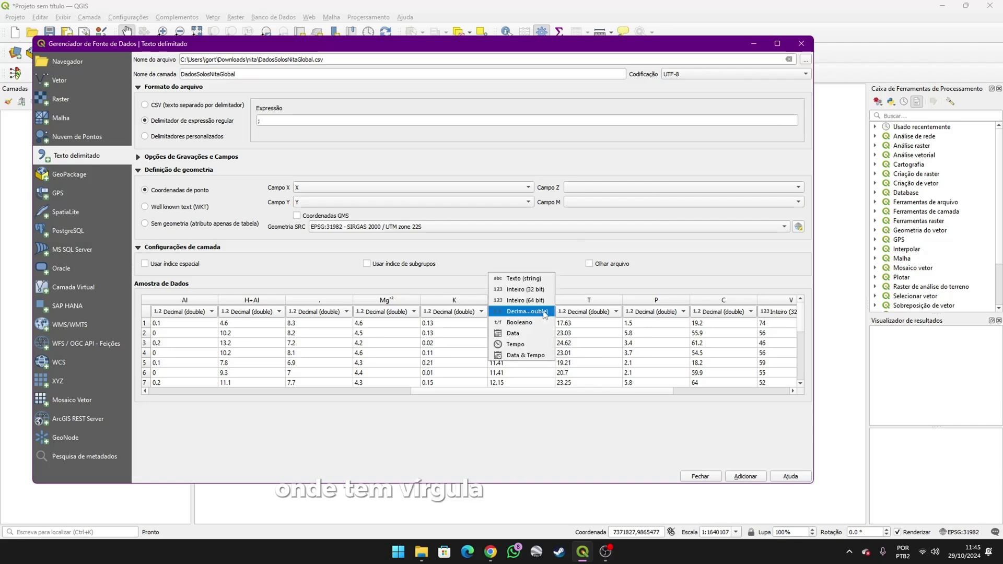
pyautogui.click(499, 313)
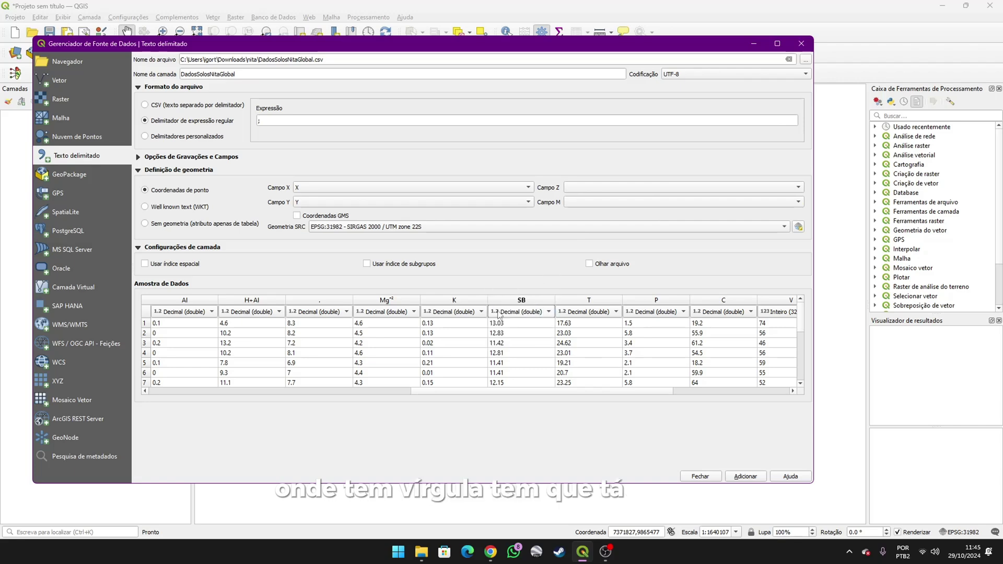
# Step: Add the DadosSolosNitaGlobal point layer to the project and close the data source manager
pyautogui.click(742, 476)
pyautogui.click(699, 476)
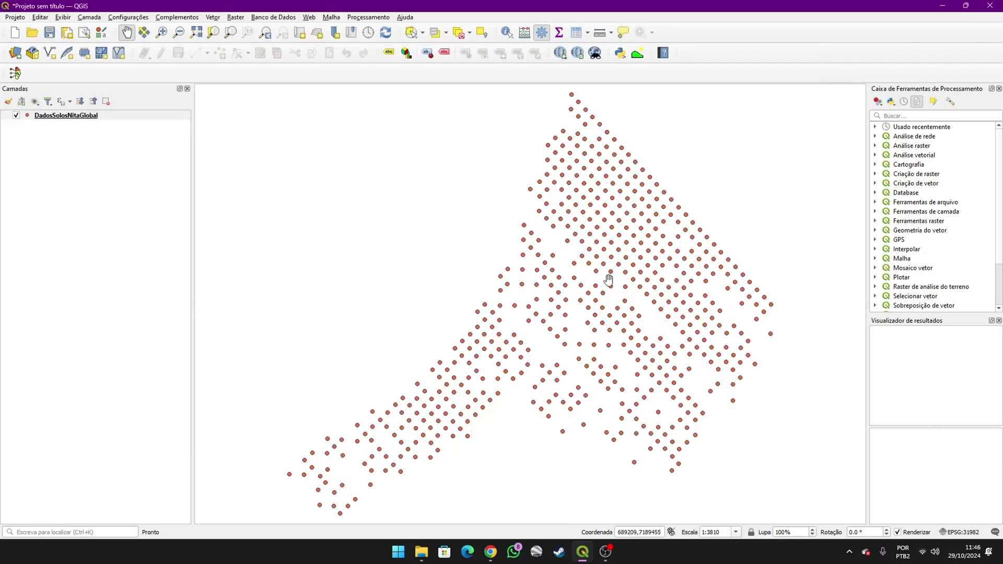
pyautogui.scroll(-1, 606, 282)
pyautogui.moveTo(621, 282); pyautogui.dragTo(612, 300)
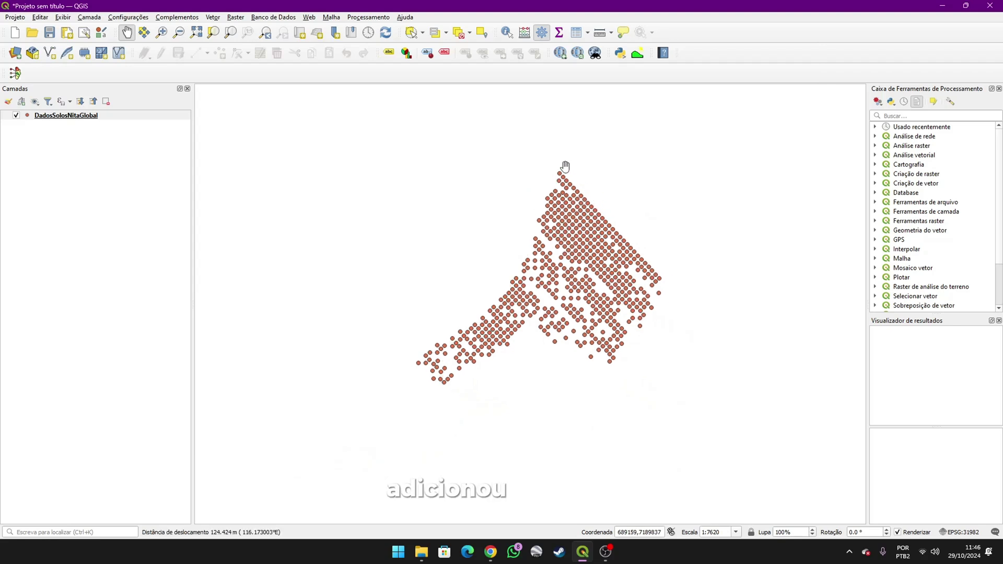
# Step: Add the Google Satellite basemap from QuickMapServices and check the location of the sampling points on it
pyautogui.click(309, 17)
pyautogui.moveTo(328, 42)
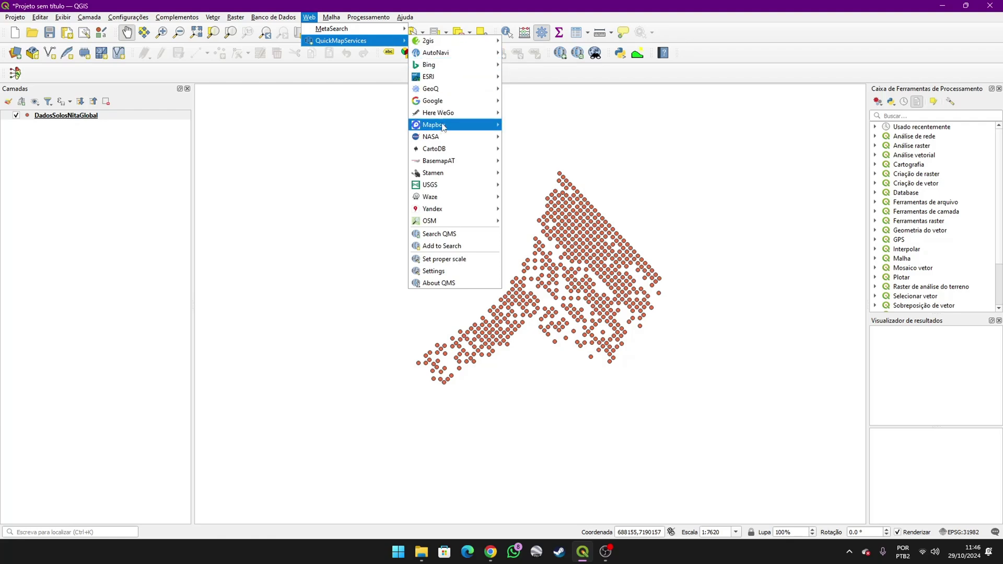
pyautogui.moveTo(444, 102)
pyautogui.click(543, 139)
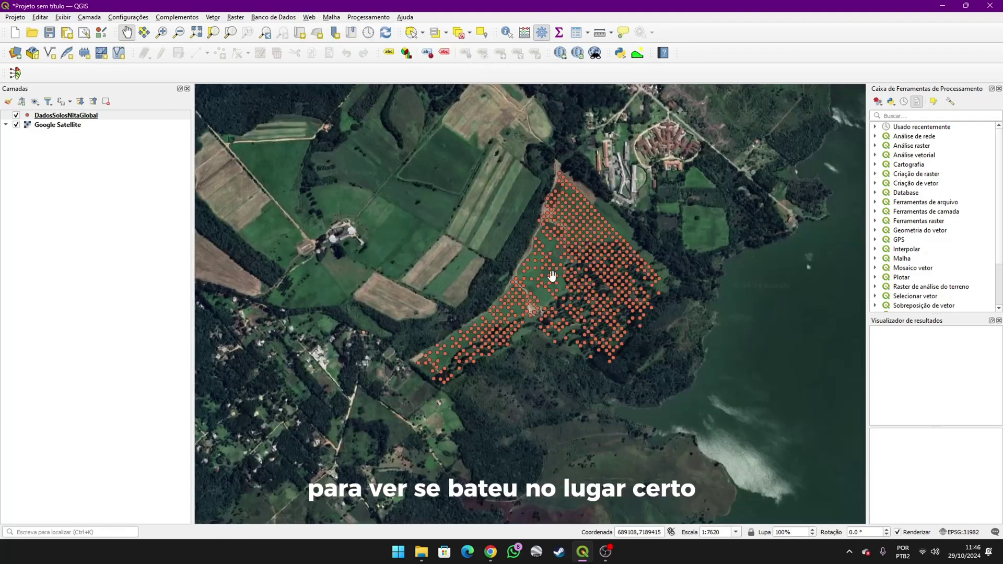
pyautogui.scroll(-2, 535, 298)
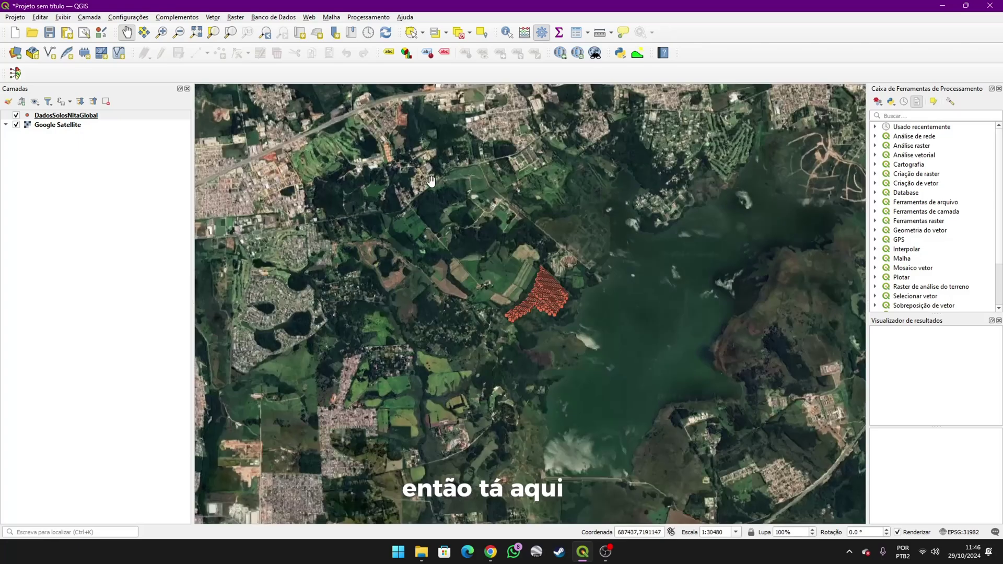
pyautogui.scroll(2, 539, 302)
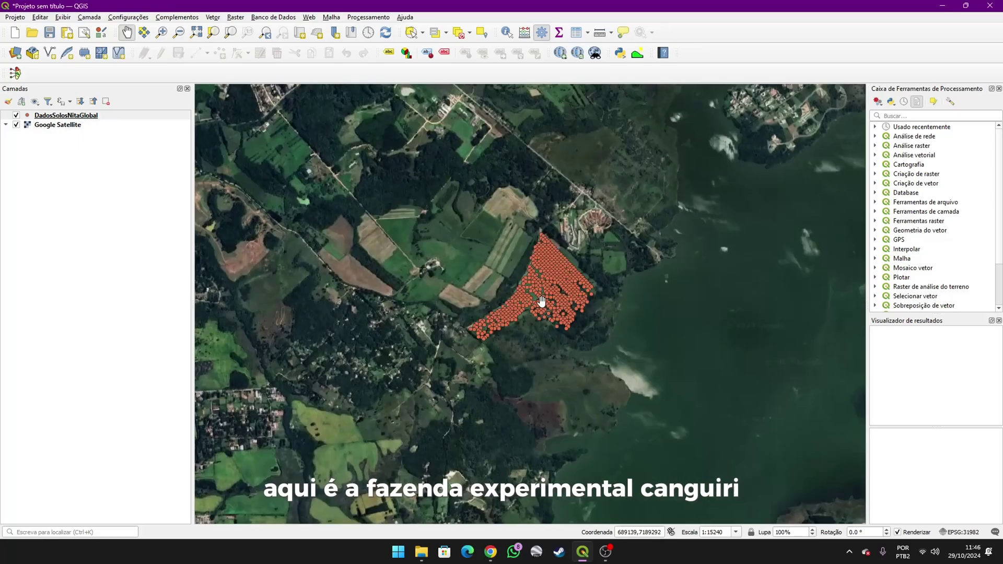
pyautogui.moveTo(541, 389); pyautogui.dragTo(519, 369)
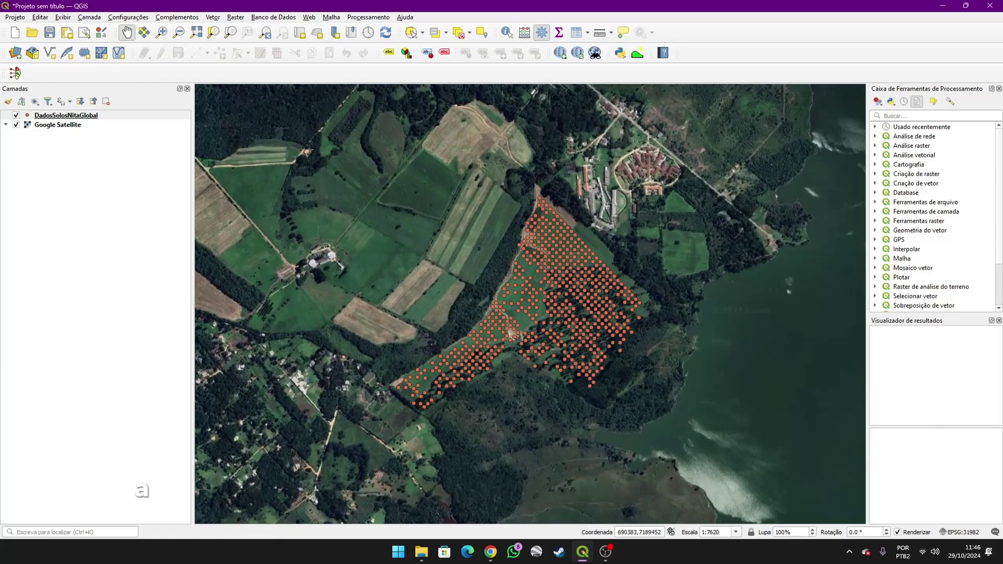
# Step: Load the perimetro polygon layer into the project and change its symbol layer type to Contorno: Linha Simples
pyautogui.moveTo(1002, 295); pyautogui.dragTo(692, 275)
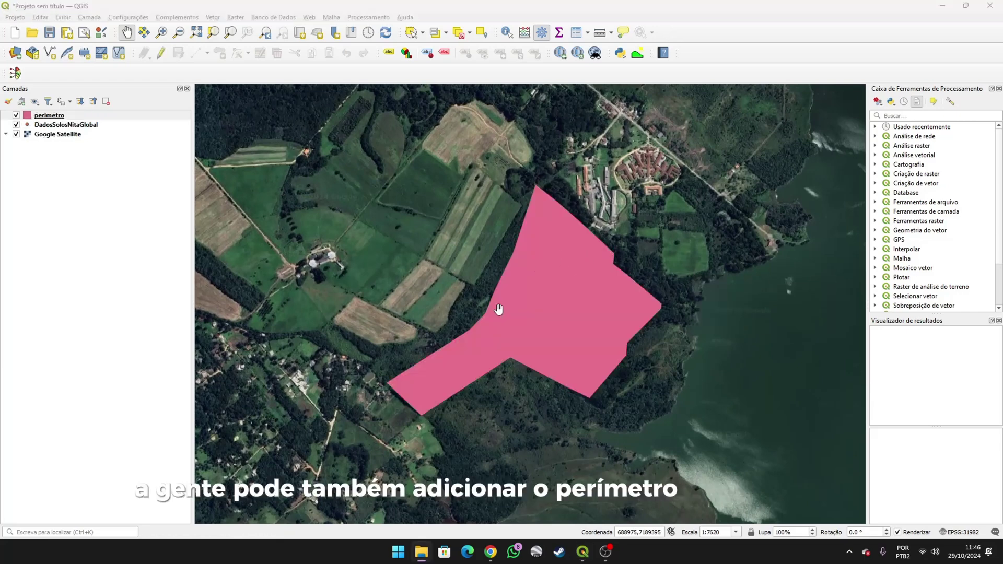
pyautogui.rightClick(49, 116)
pyautogui.click(94, 336)
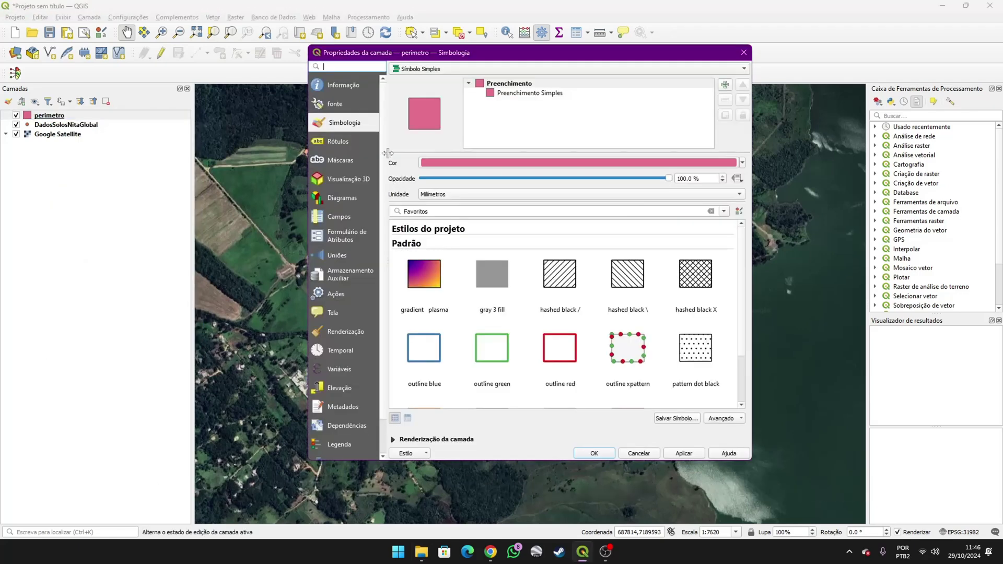
pyautogui.click(510, 96)
pyautogui.click(531, 163)
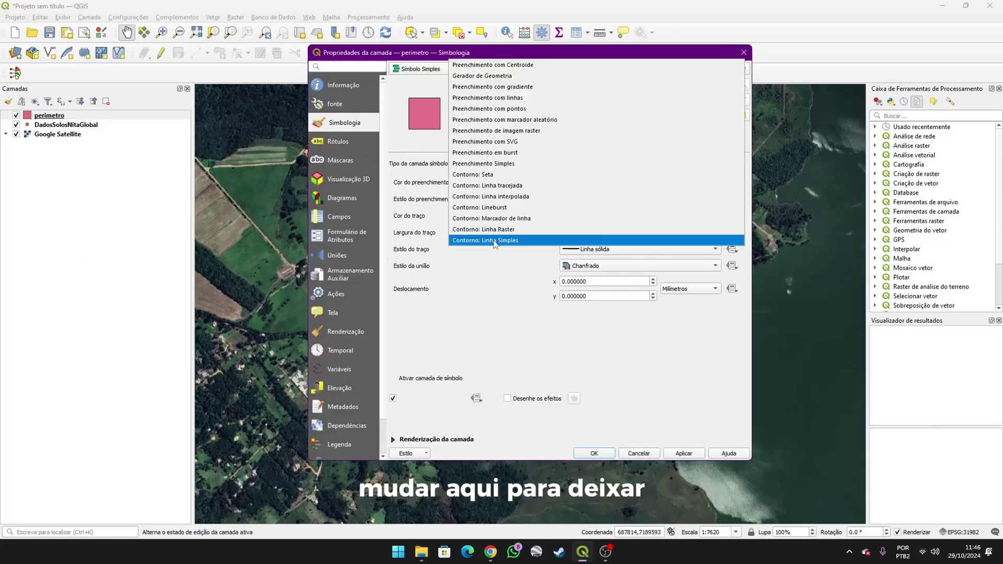
pyautogui.click(538, 298)
pyautogui.scroll(4, 543, 199)
# Step: Set the perimetro outline's line colour to red and apply the symbology
pyautogui.click(524, 182)
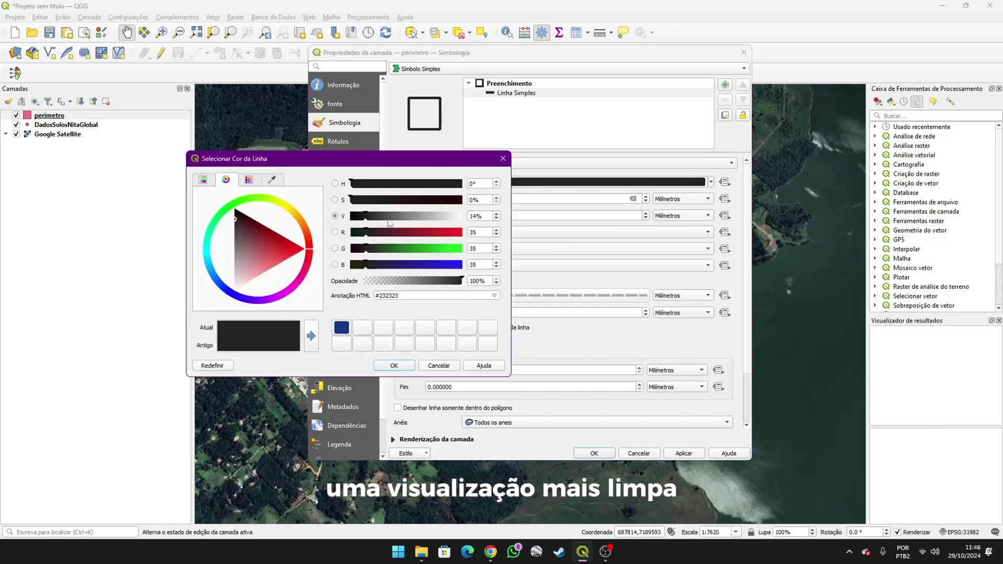
pyautogui.click(298, 245)
pyautogui.click(395, 365)
pyautogui.click(602, 453)
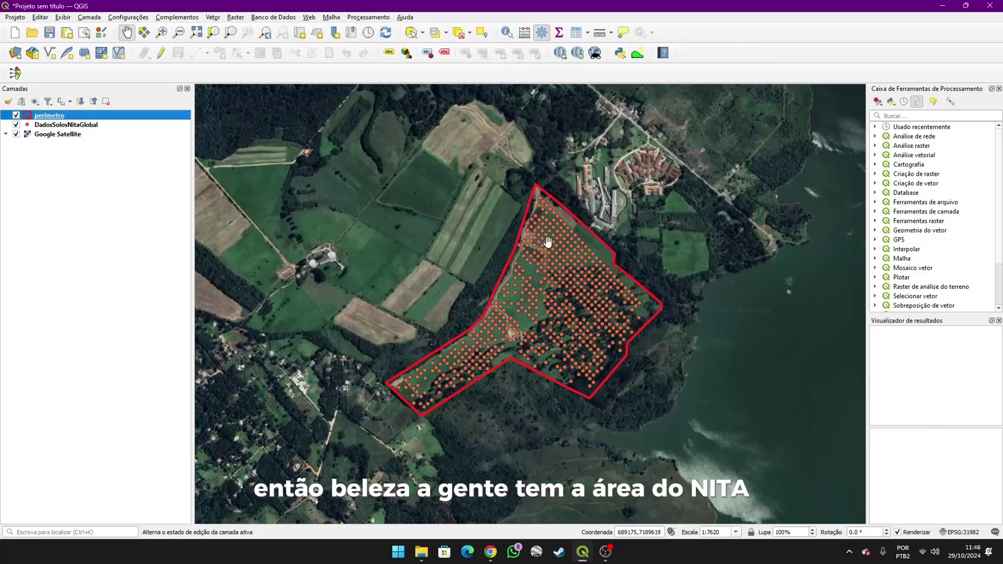
# Step: Inspect the sampling points within the perimeter and the soil attribute columns in the DadosSolosNitaGlobal attribute table
pyautogui.scroll(2, 501, 322)
pyautogui.scroll(1, 496, 309)
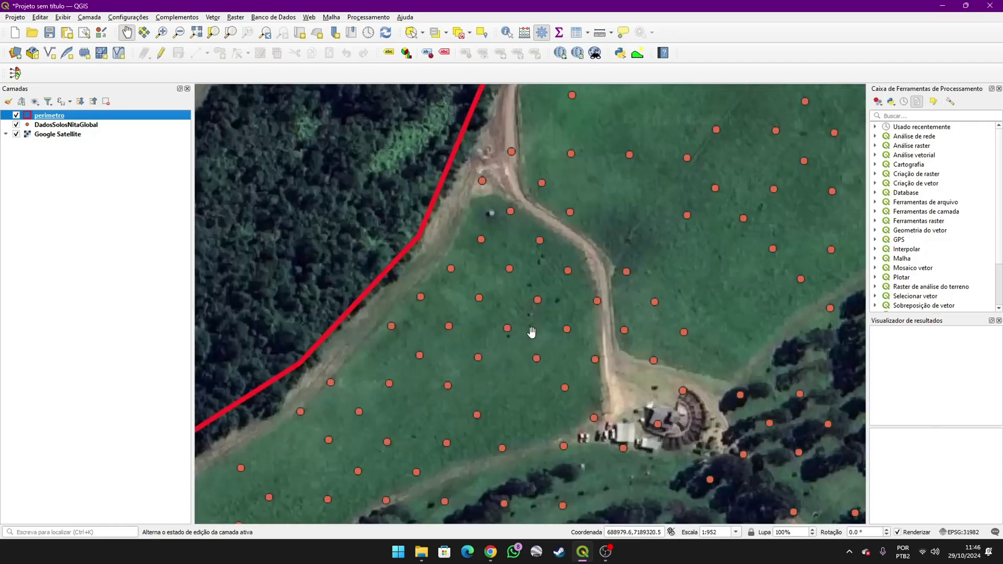
pyautogui.scroll(-2, 500, 335)
pyautogui.moveTo(587, 336); pyautogui.dragTo(536, 318)
pyautogui.rightClick(52, 125)
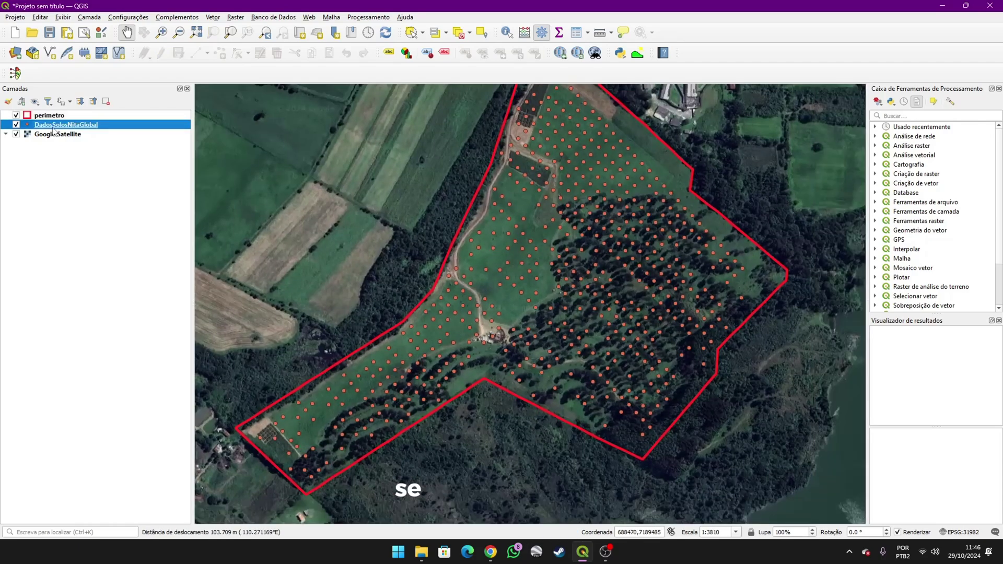
pyautogui.click(111, 268)
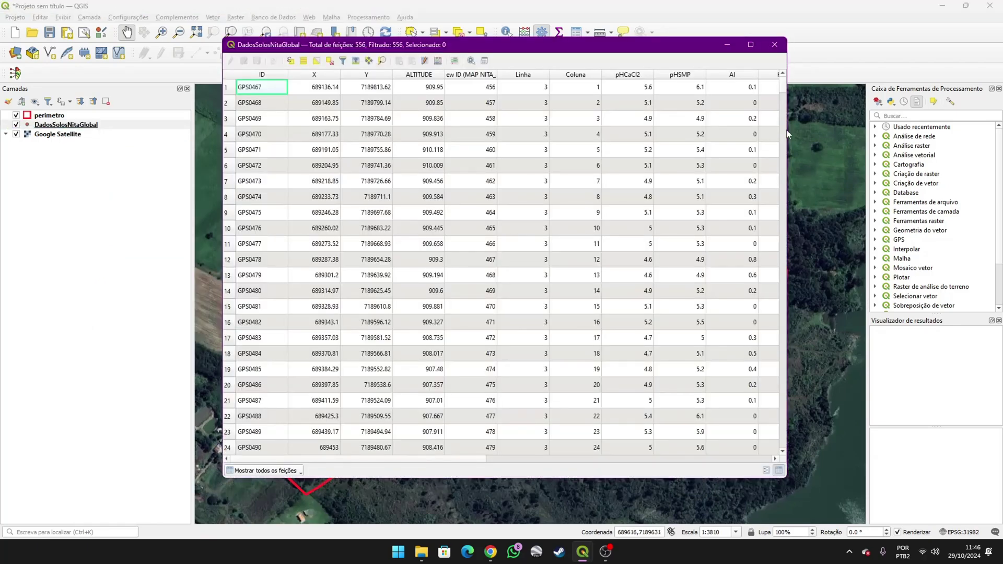
pyautogui.moveTo(786, 135); pyautogui.dragTo(935, 134)
pyautogui.moveTo(384, 50); pyautogui.dragTo(350, 49)
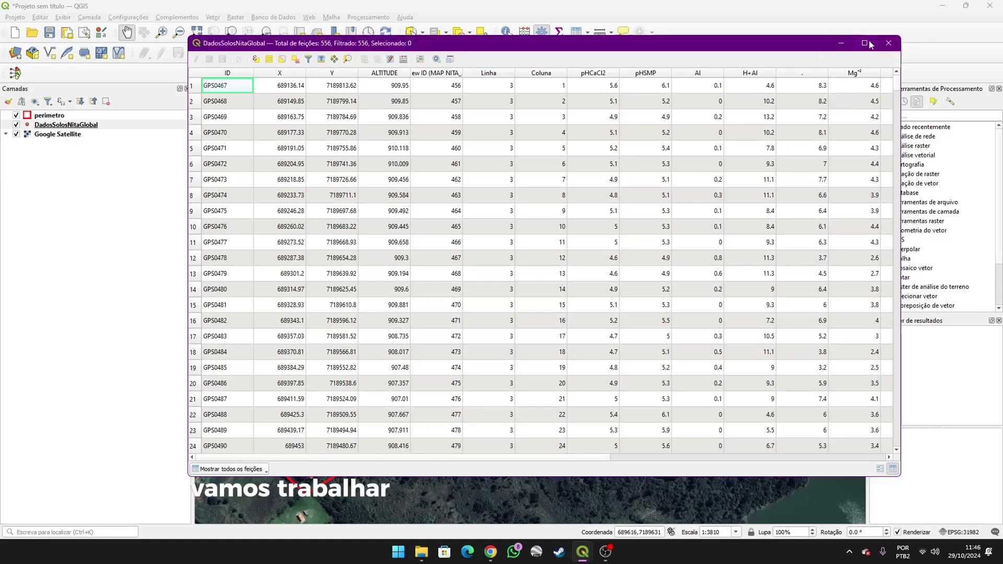
pyautogui.click(888, 43)
pyautogui.scroll(-2, 579, 203)
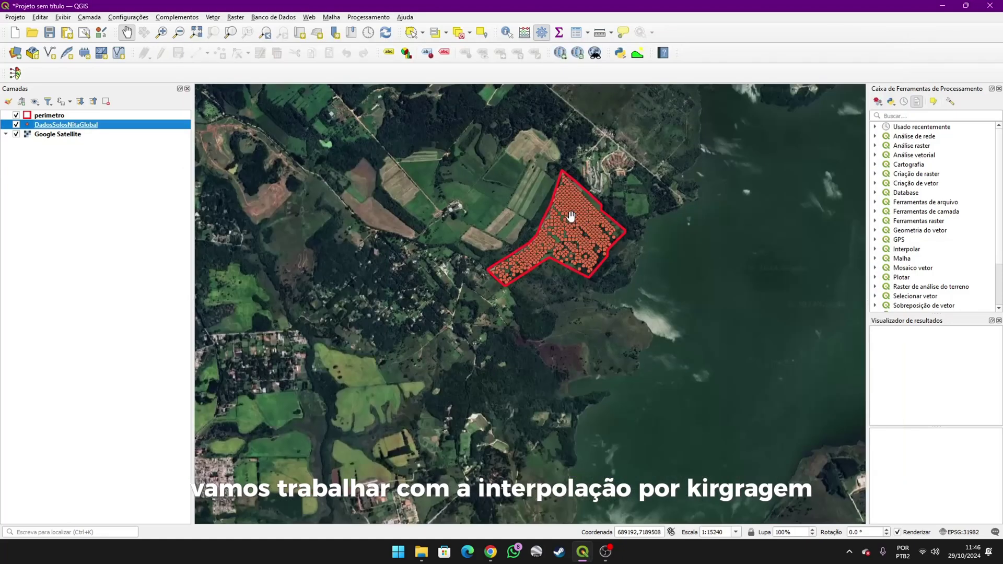
pyautogui.moveTo(573, 217); pyautogui.dragTo(558, 225)
pyautogui.scroll(1, 558, 225)
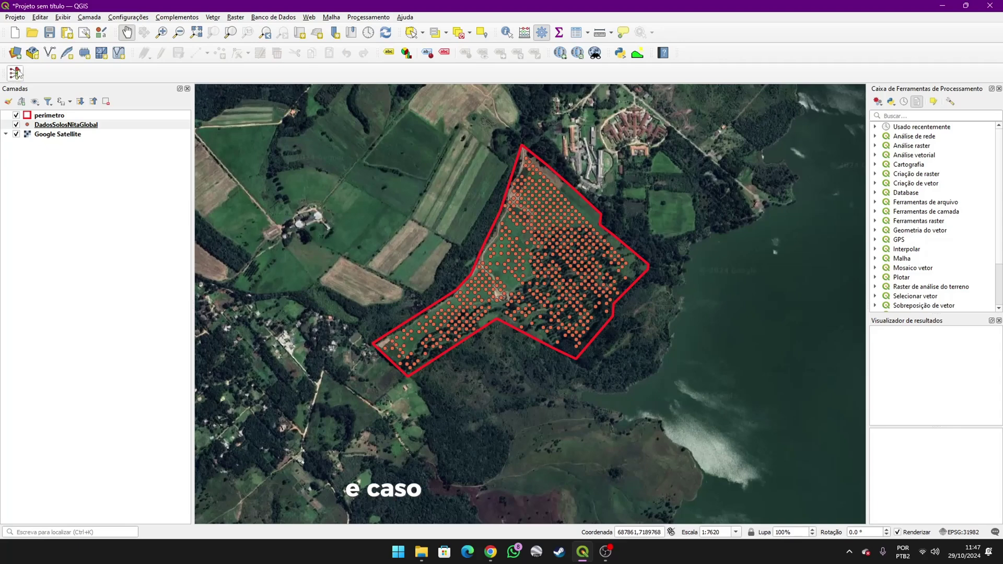
# Step: Search the QGIS plugins for "smart" and review the Smart-Map plugin's details and version
pyautogui.click(180, 18)
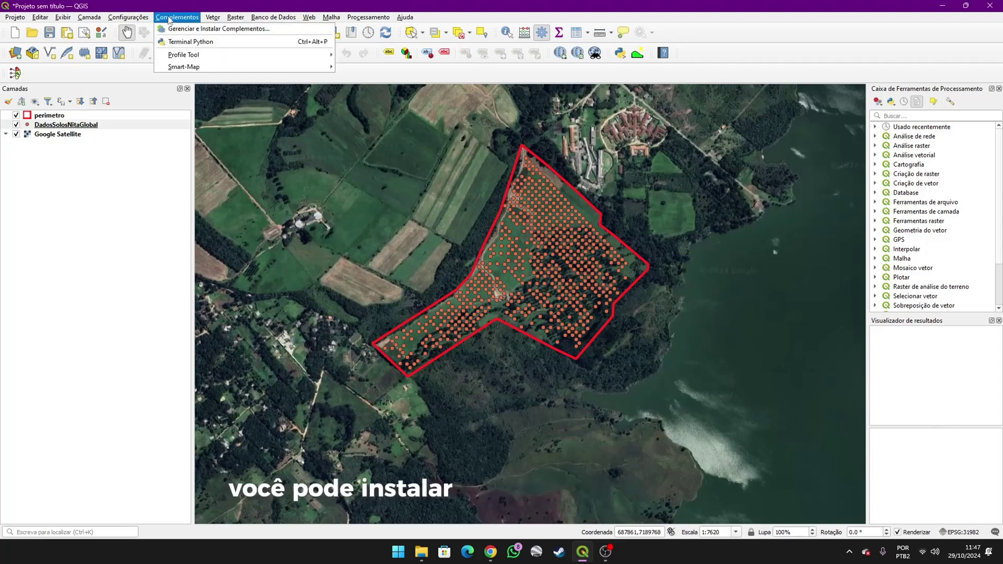
pyautogui.click(170, 29)
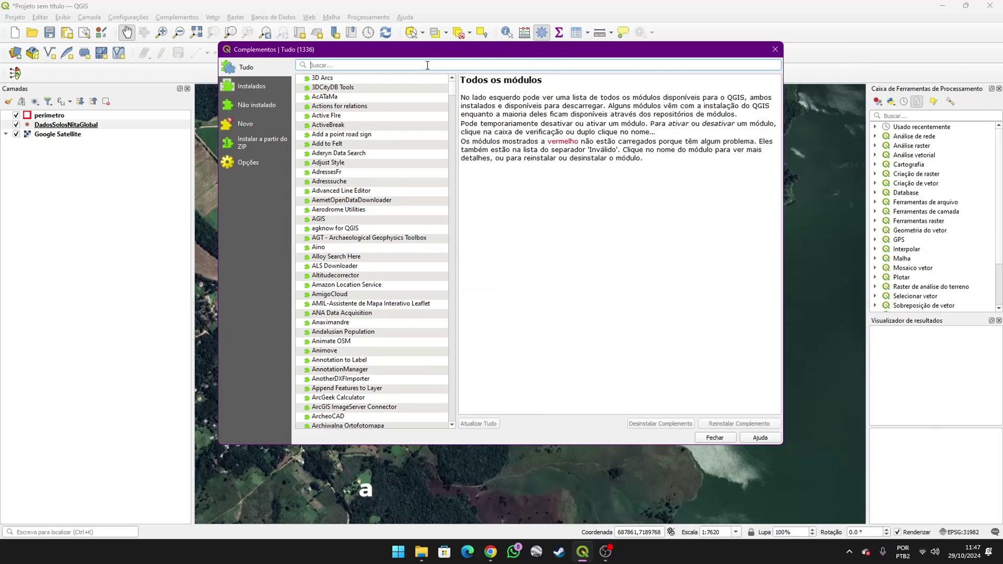
pyautogui.write('smart')
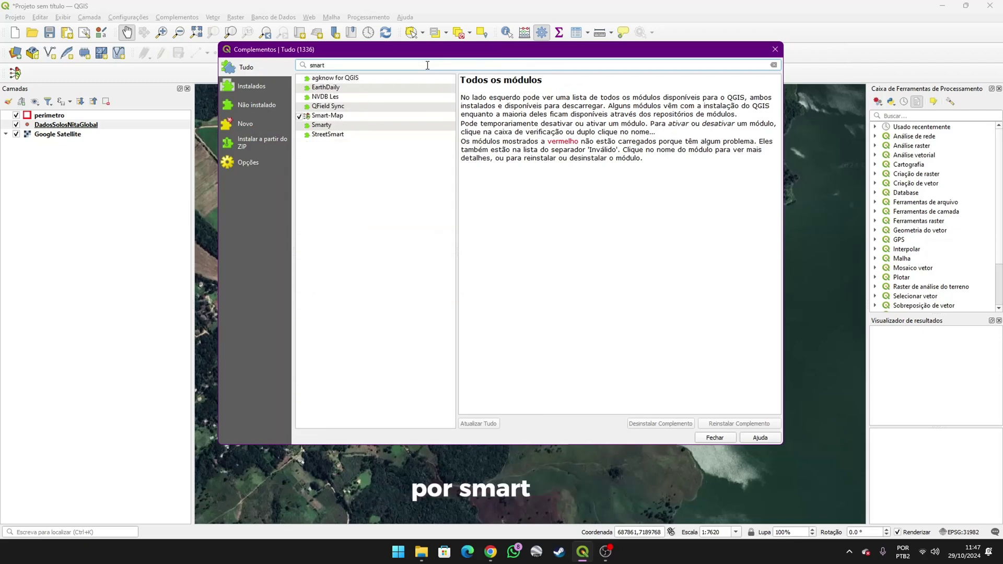
pyautogui.click(328, 117)
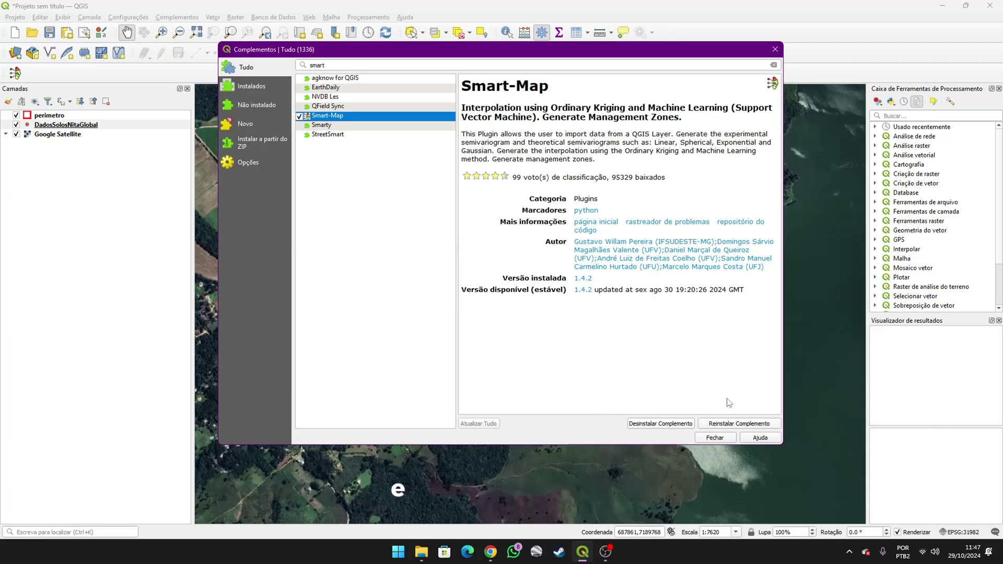
pyautogui.click(725, 424)
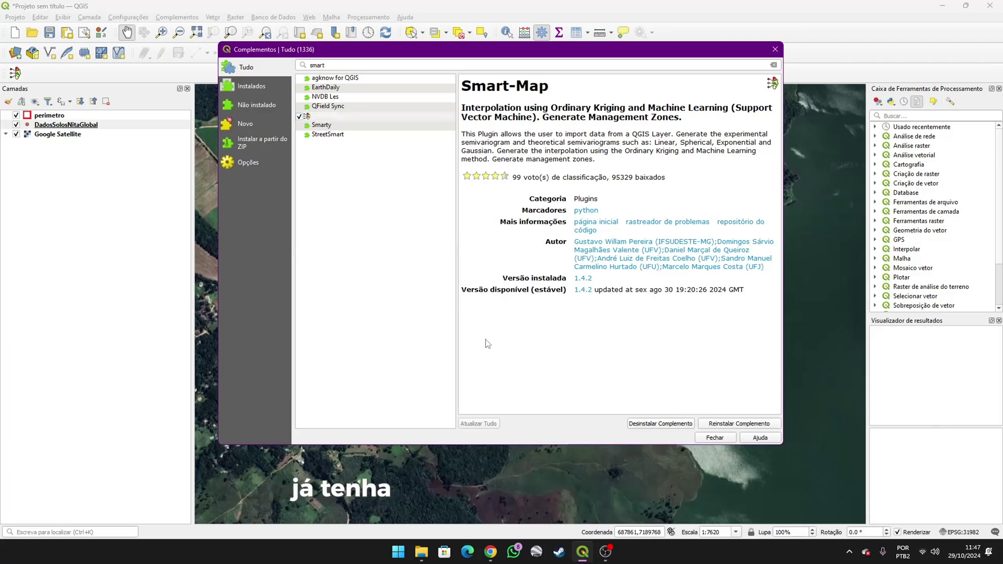
pyautogui.moveTo(495, 282); pyautogui.dragTo(593, 280)
pyautogui.click(572, 333)
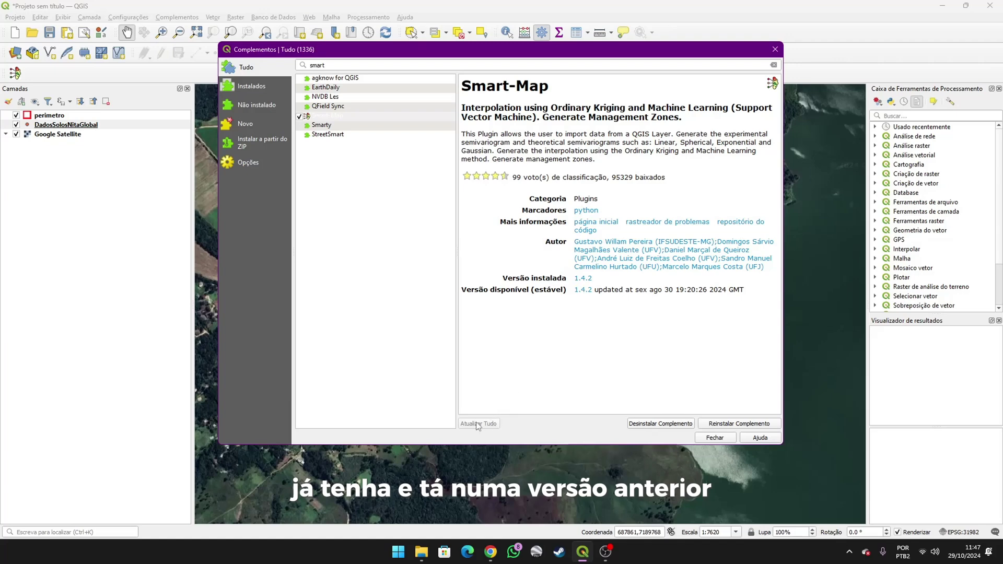
pyautogui.click(712, 439)
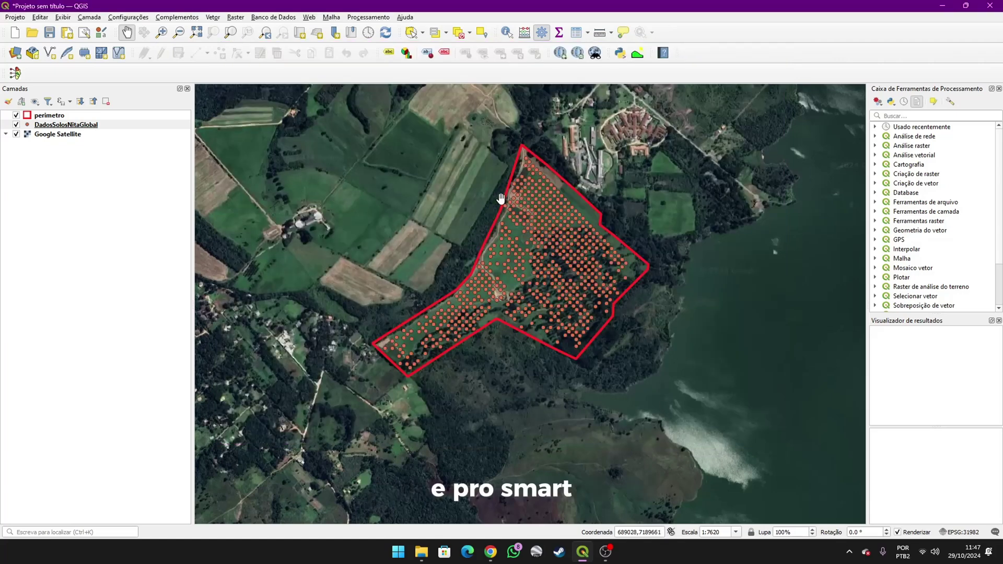
# Step: Save the project as interpolação in the Downloads folder and start the Smart-Map plugin
pyautogui.click(15, 73)
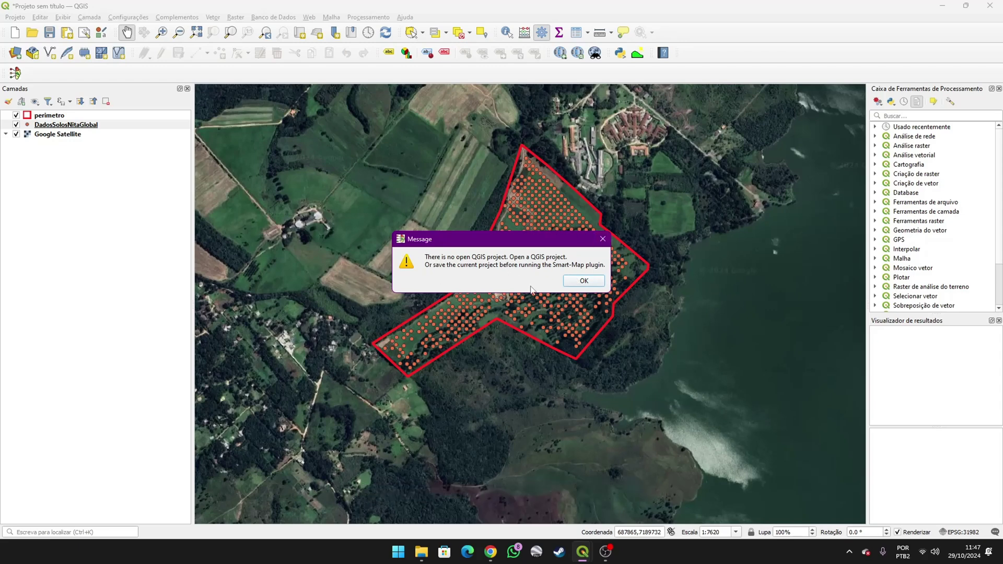
pyautogui.click(581, 283)
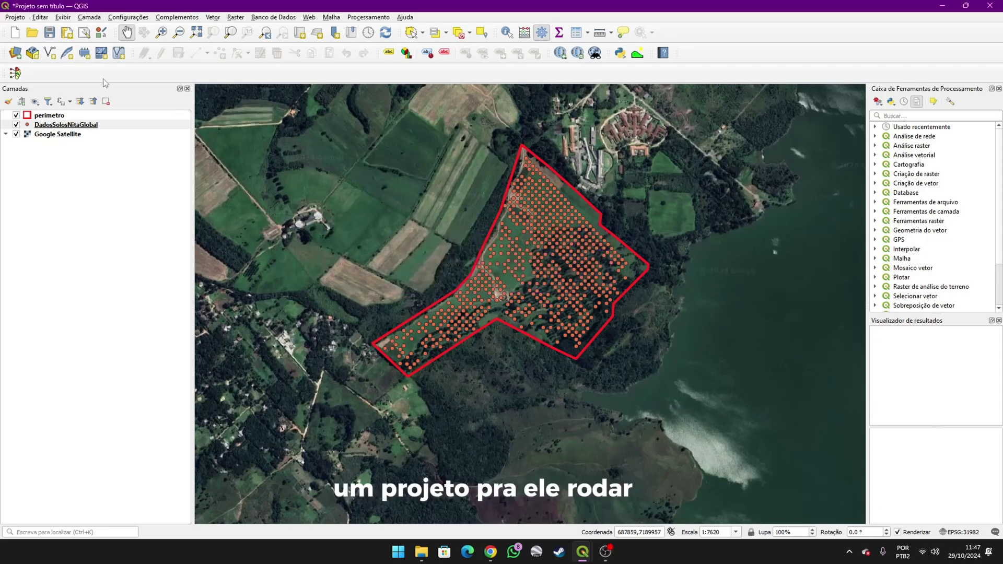
pyautogui.click(15, 17)
pyautogui.click(43, 115)
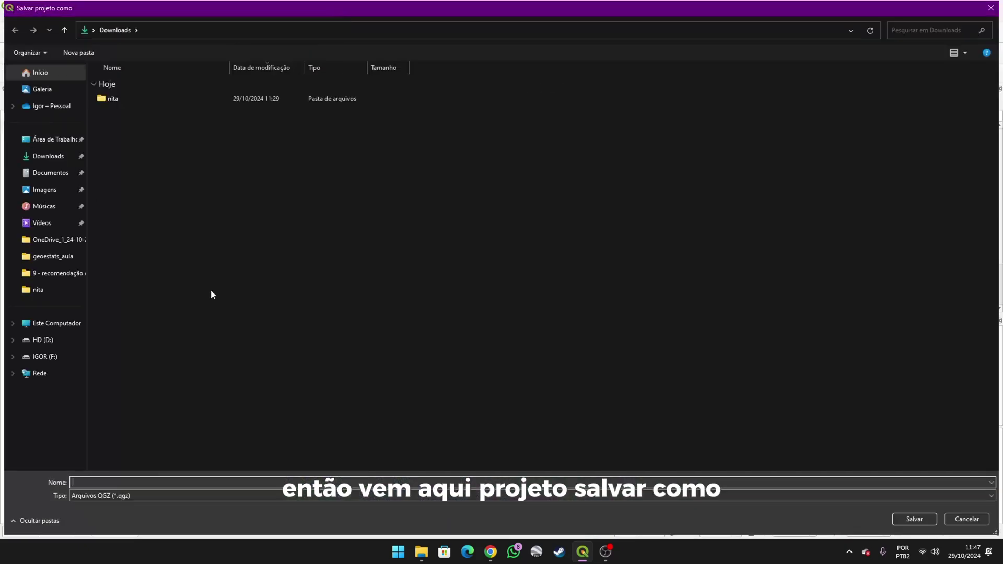
pyautogui.click(166, 483)
pyautogui.write('interpolação')
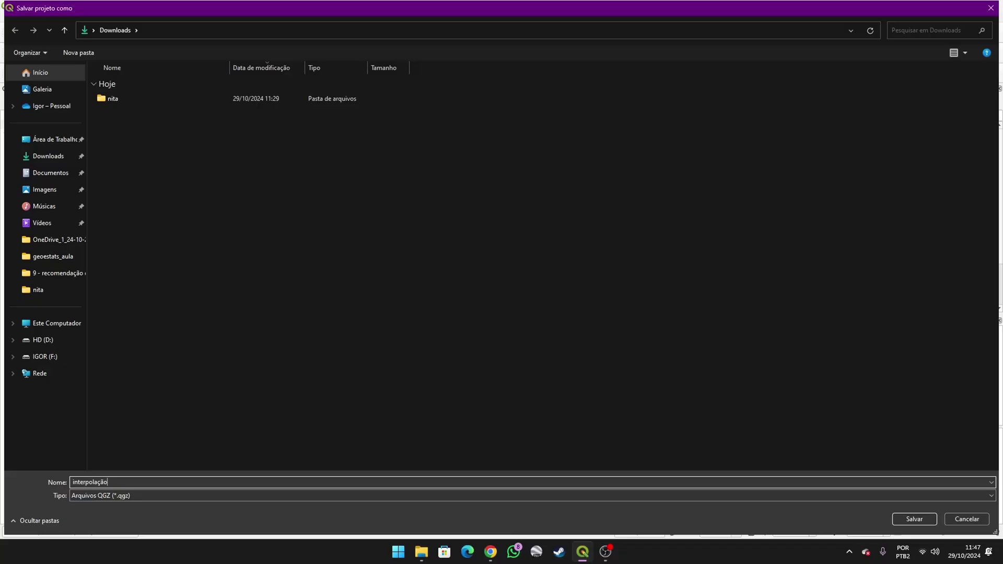
pyautogui.press('Return')
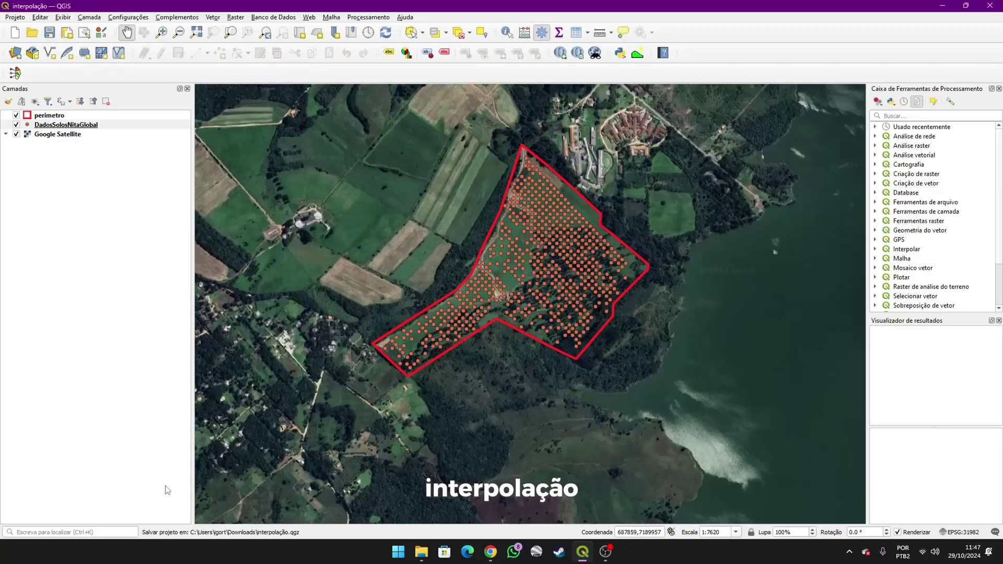
pyautogui.click(14, 72)
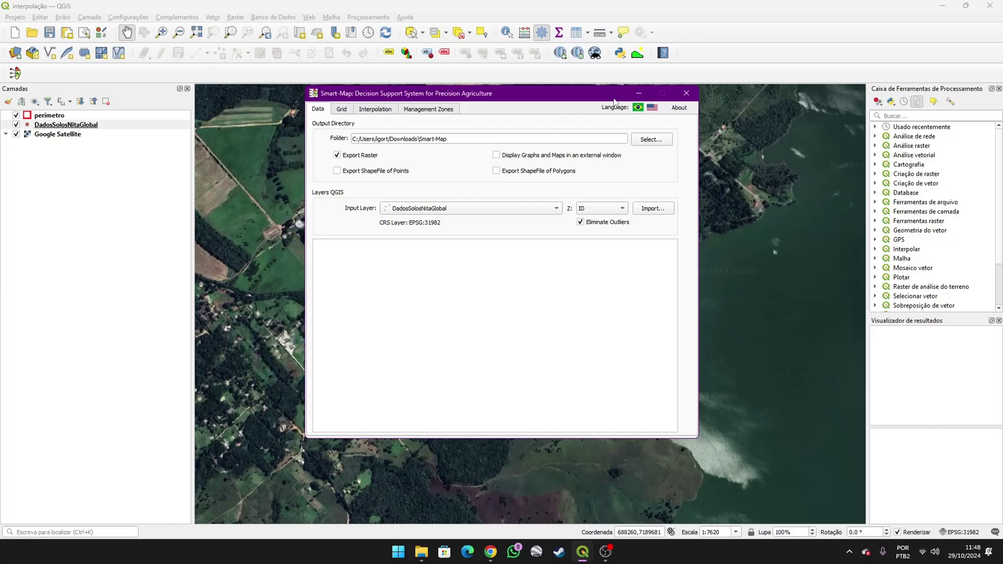
pyautogui.moveTo(401, 96); pyautogui.dragTo(401, 100)
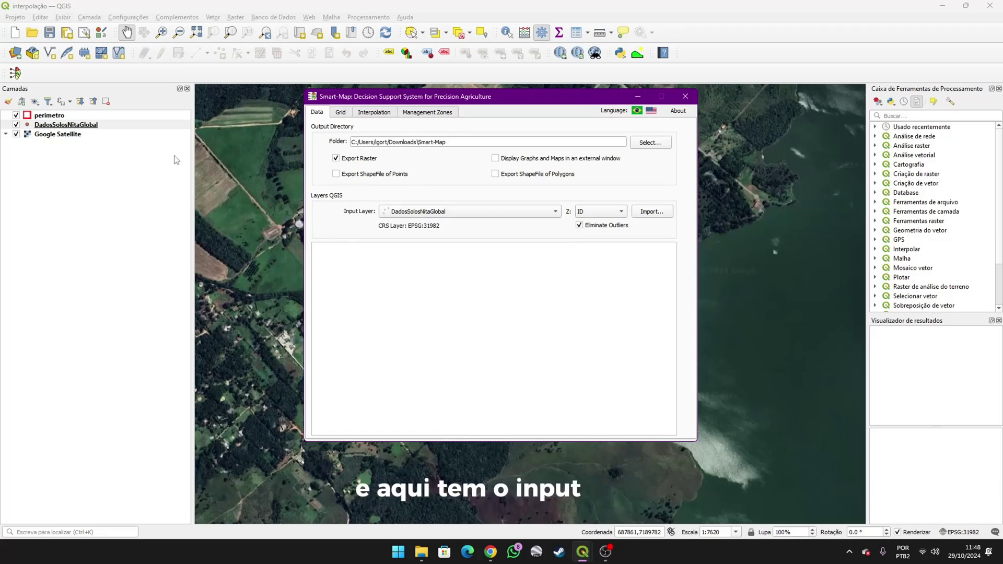
# Step: Check the soil attribute columns in the DadosSolosNitaGlobal layer's attribute table, with the Smart-Map window out of the way
pyautogui.click(636, 95)
pyautogui.rightClick(72, 125)
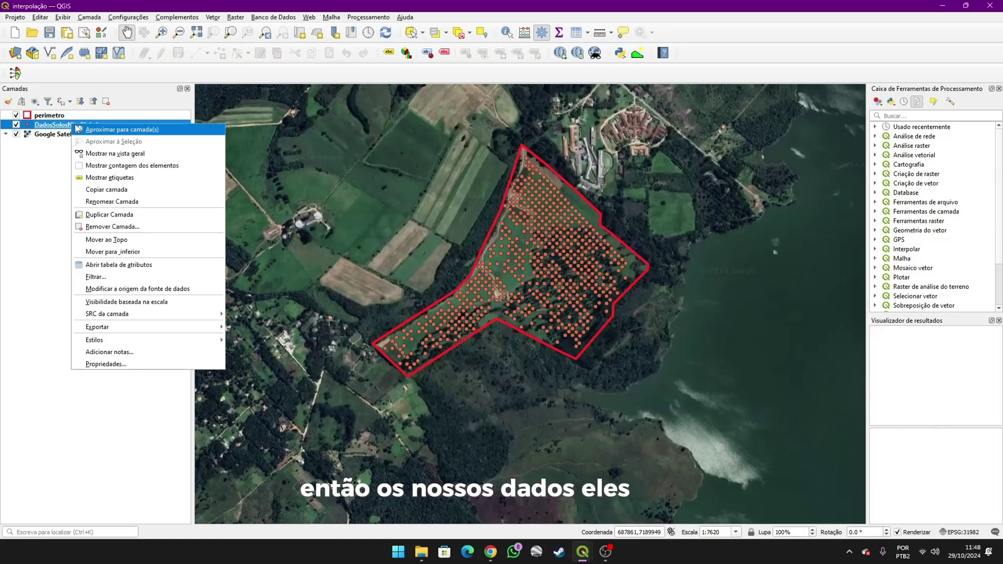
pyautogui.click(104, 265)
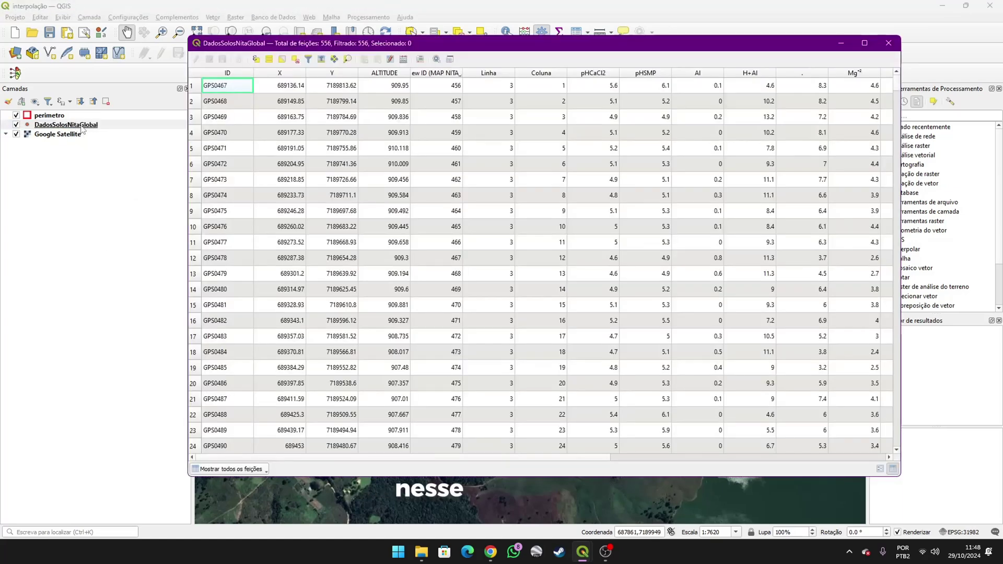
pyautogui.click(888, 43)
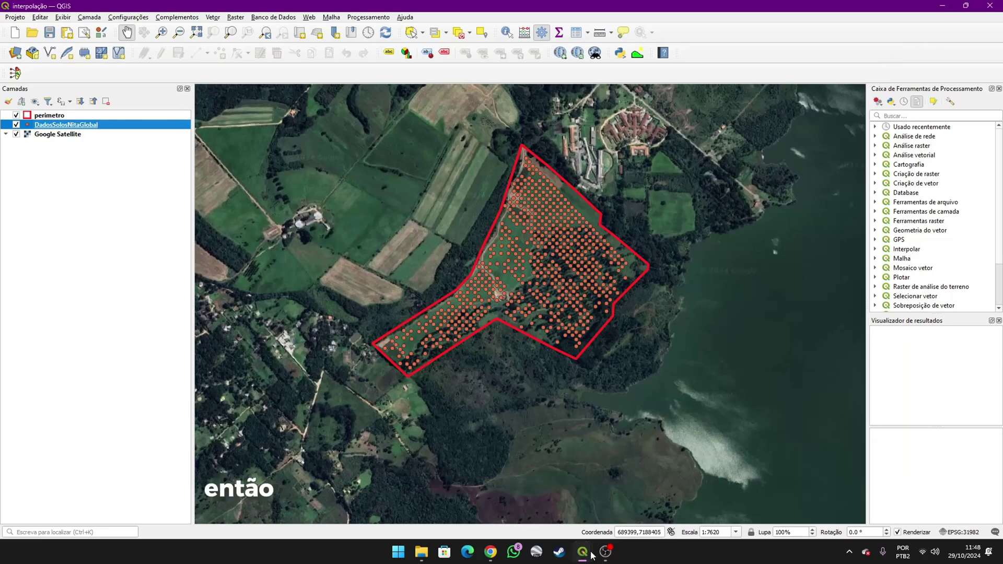
# Step: Import the pHCaCl2 attribute from the DadosSolosNitaGlobal layer into Smart-Map as Z, with outlier elimination enabled
pyautogui.click(581, 490)
pyautogui.click(414, 212)
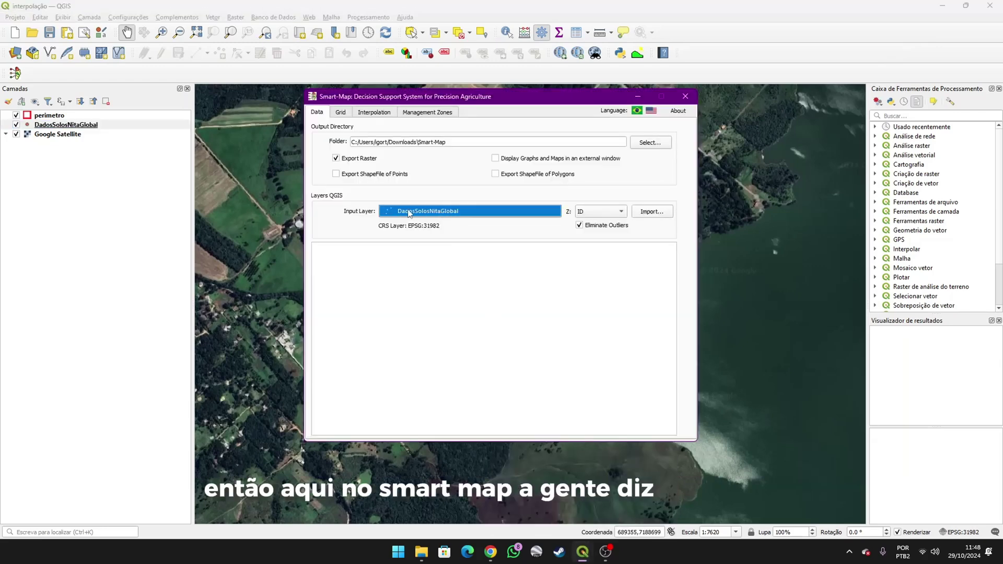
pyautogui.click(418, 211)
pyautogui.click(620, 214)
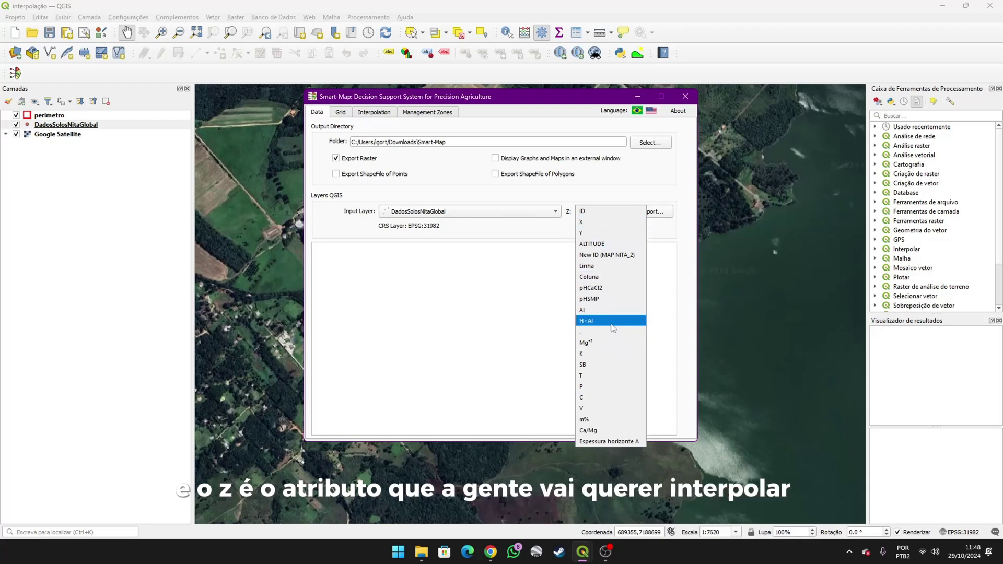
pyautogui.click(593, 290)
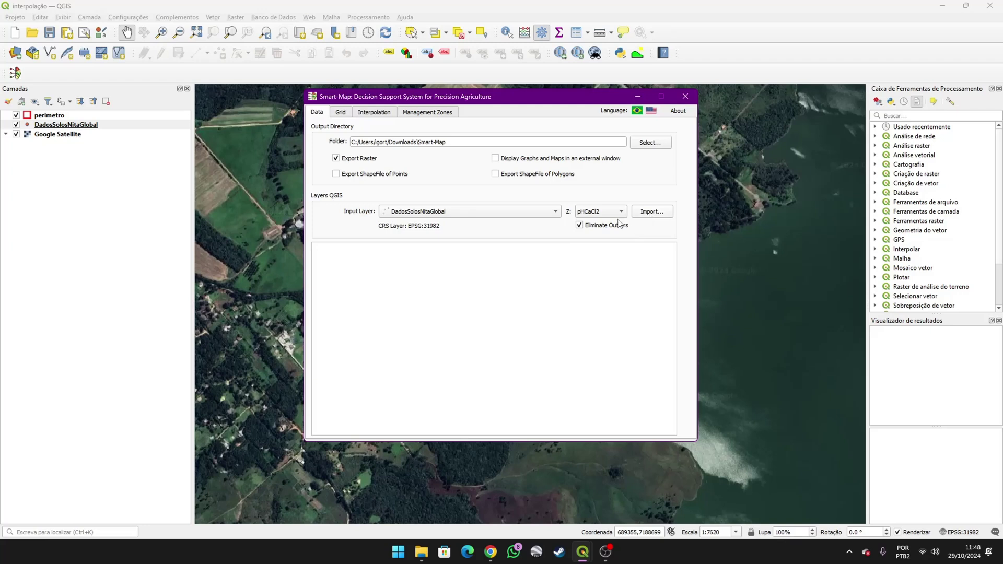
pyautogui.click(652, 215)
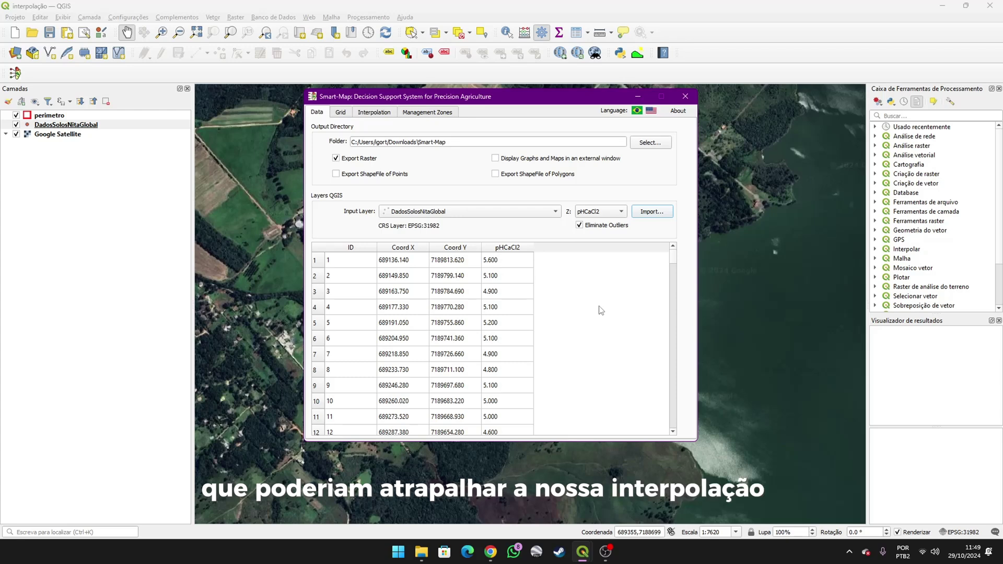
# Step: Examine the imported pHCaCl2 rows for values flagged as outliers
pyautogui.scroll(-19, 494, 291)
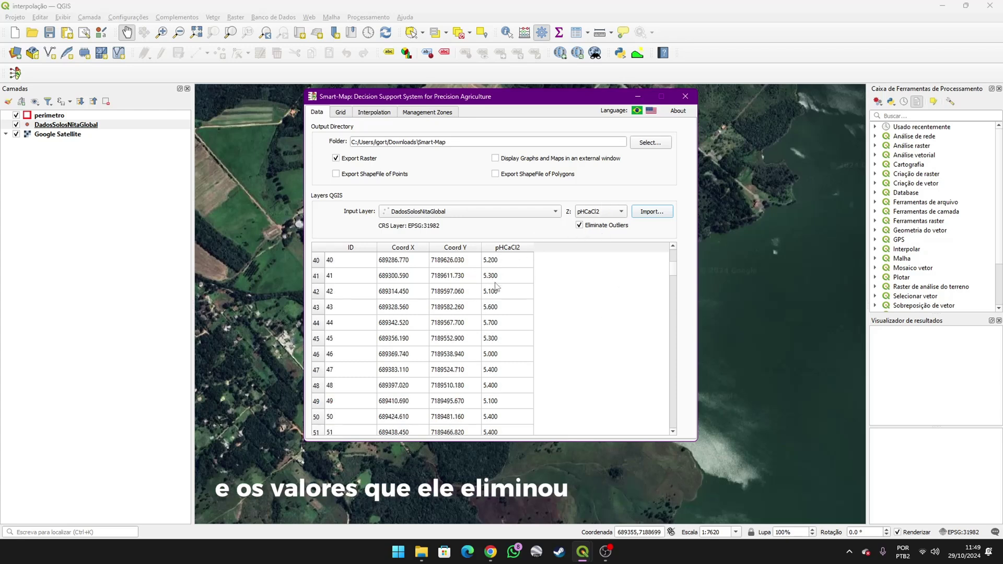
pyautogui.scroll(-20, 494, 291)
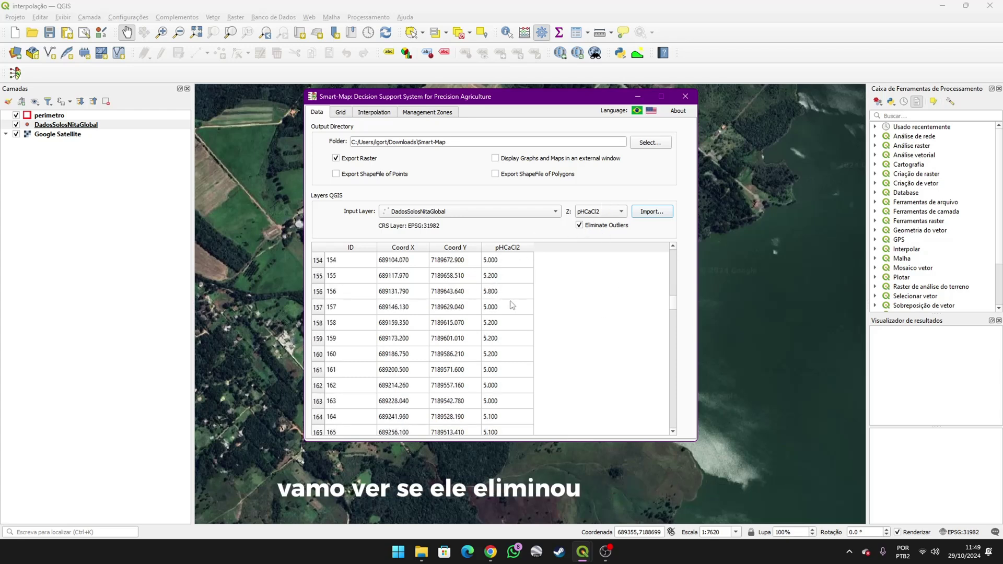
pyautogui.scroll(-20, 488, 308)
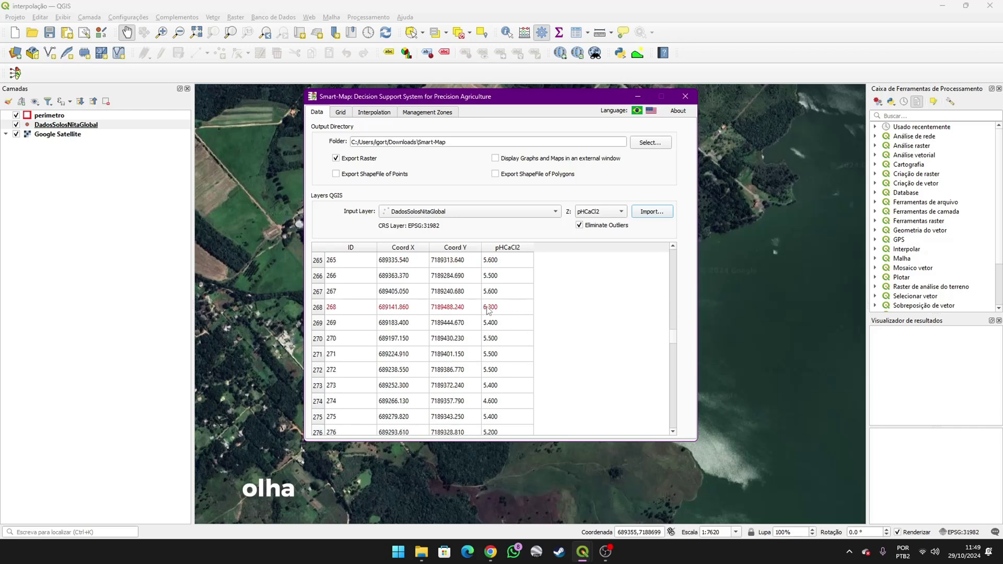
pyautogui.scroll(-1, 493, 302)
pyautogui.scroll(1, 494, 293)
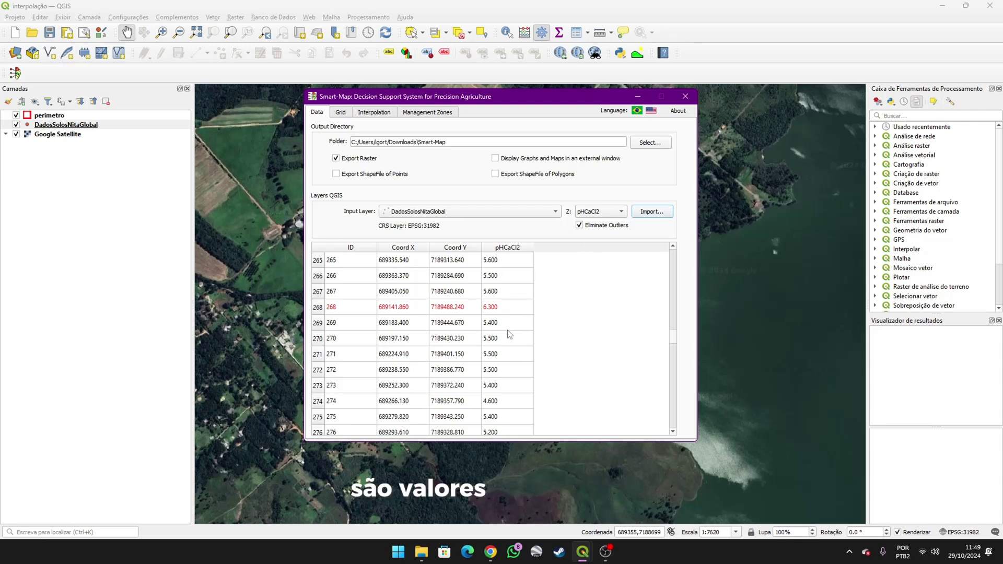
pyautogui.scroll(-15, 504, 334)
pyautogui.scroll(-12, 496, 334)
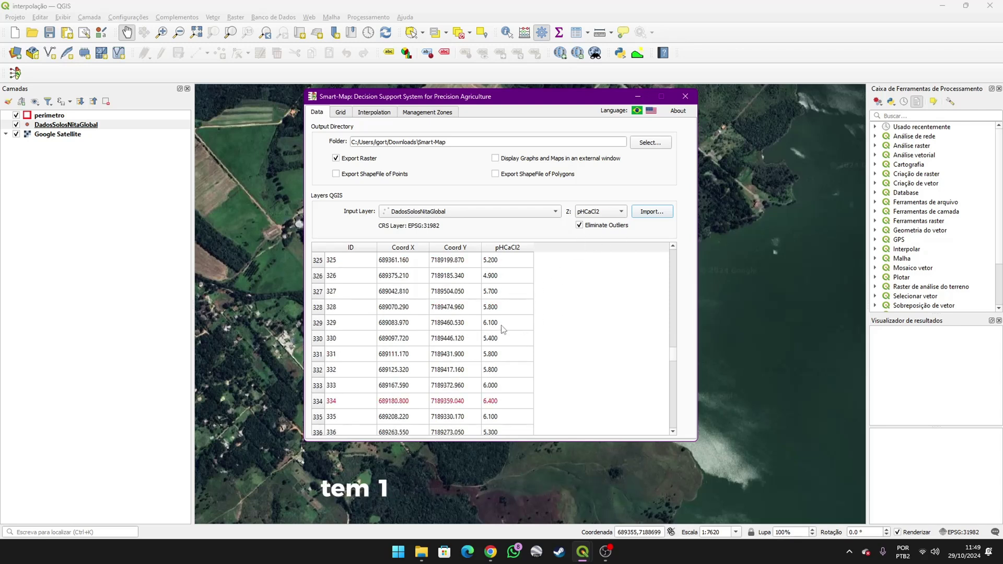
pyautogui.scroll(-20, 522, 355)
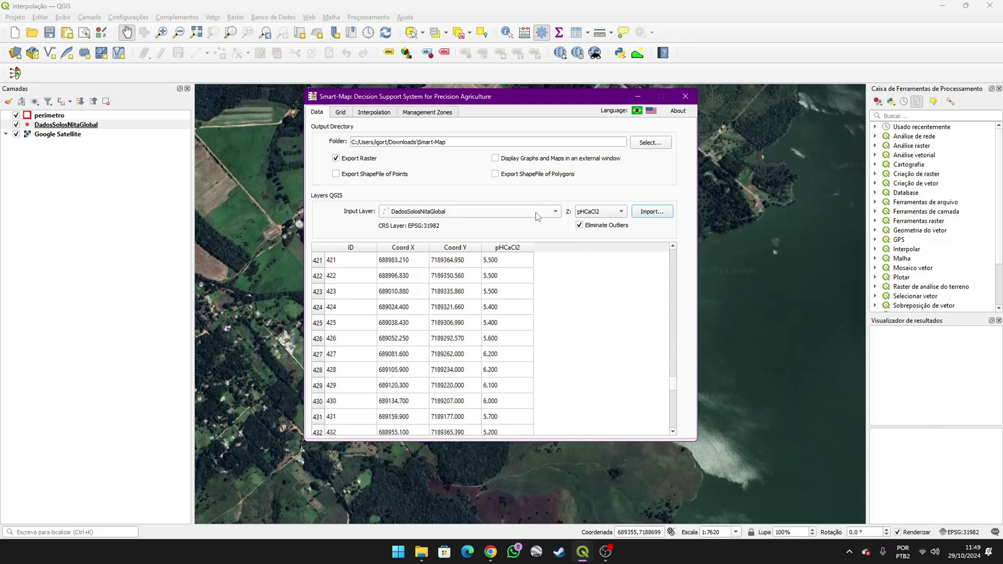
pyautogui.click(620, 212)
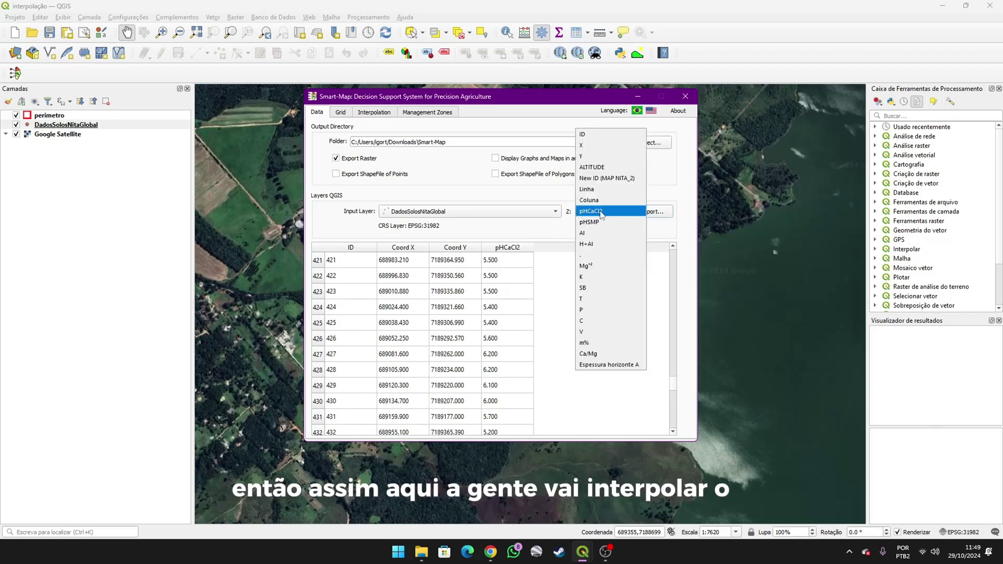
pyautogui.click(601, 213)
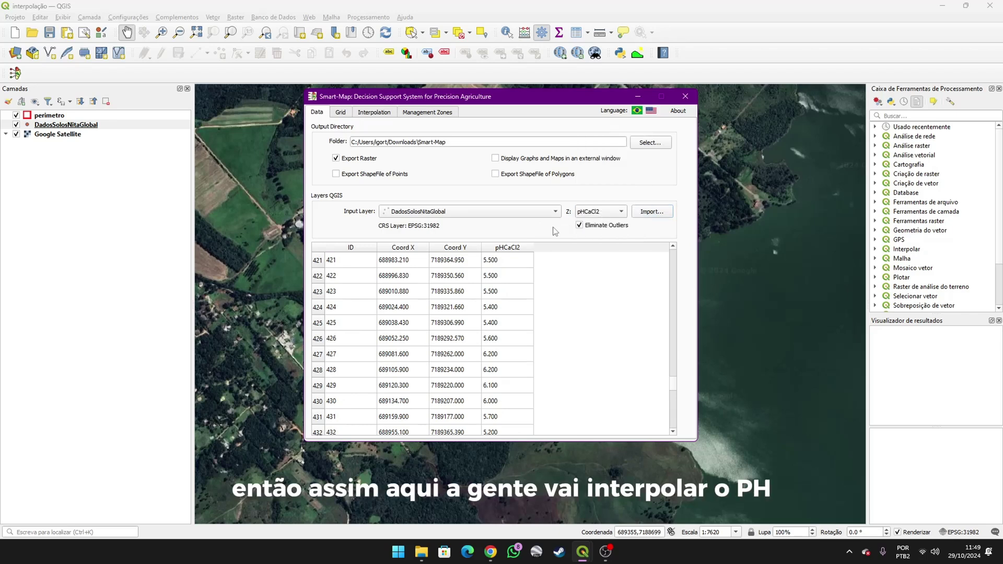
pyautogui.click(340, 112)
pyautogui.click(374, 111)
pyautogui.click(427, 112)
pyautogui.click(317, 111)
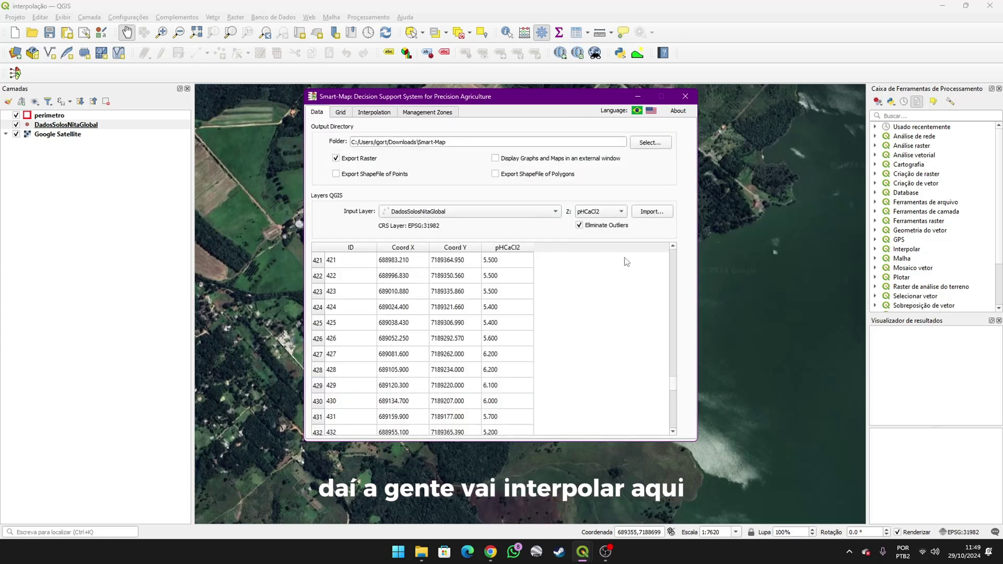
pyautogui.click(611, 213)
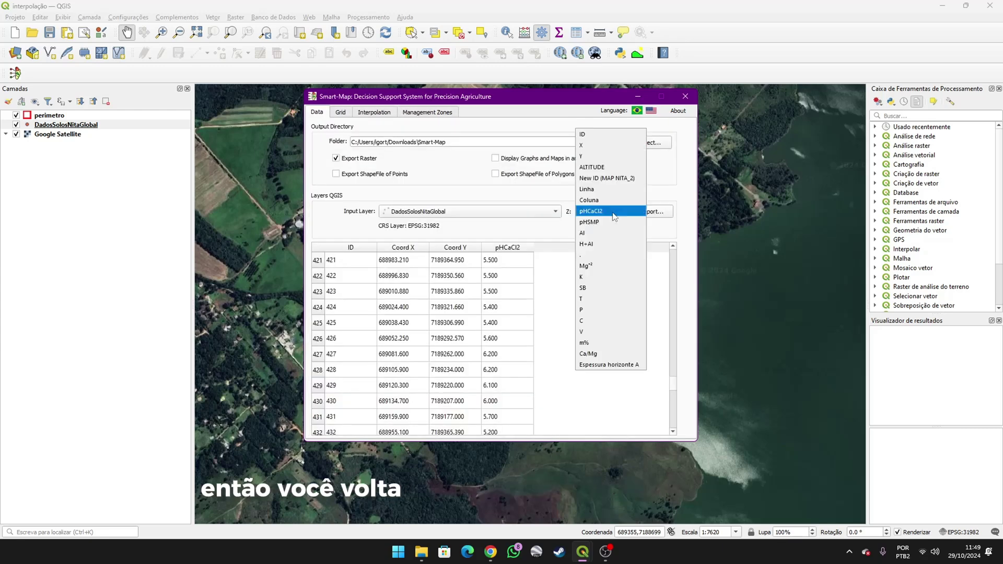
pyautogui.click(611, 211)
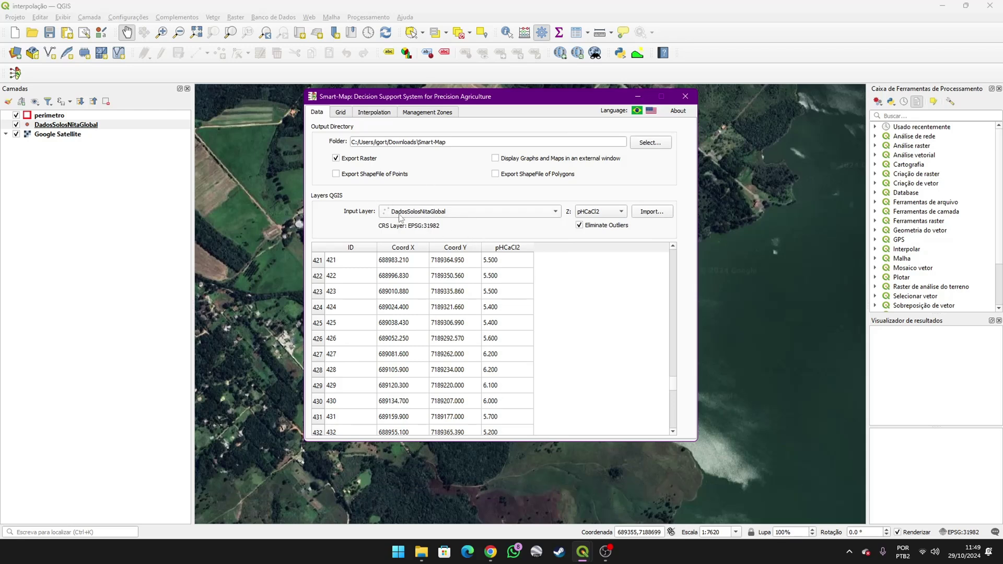
# Step: Define the perimetro layer as the outline polygon of the interpolation grid, using a pixel size of 10.000
pyautogui.click(340, 112)
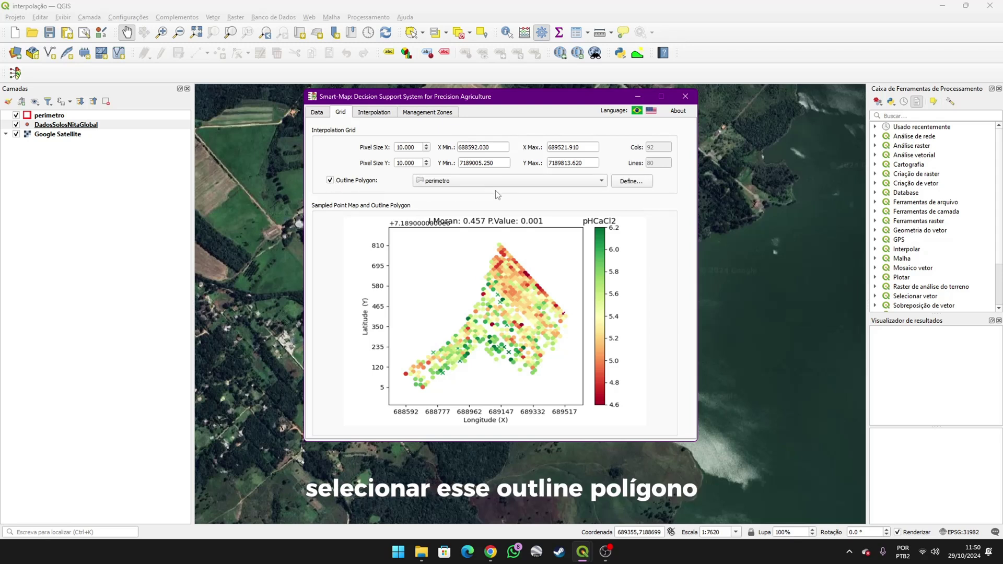
pyautogui.click(564, 181)
pyautogui.click(564, 191)
pyautogui.click(632, 181)
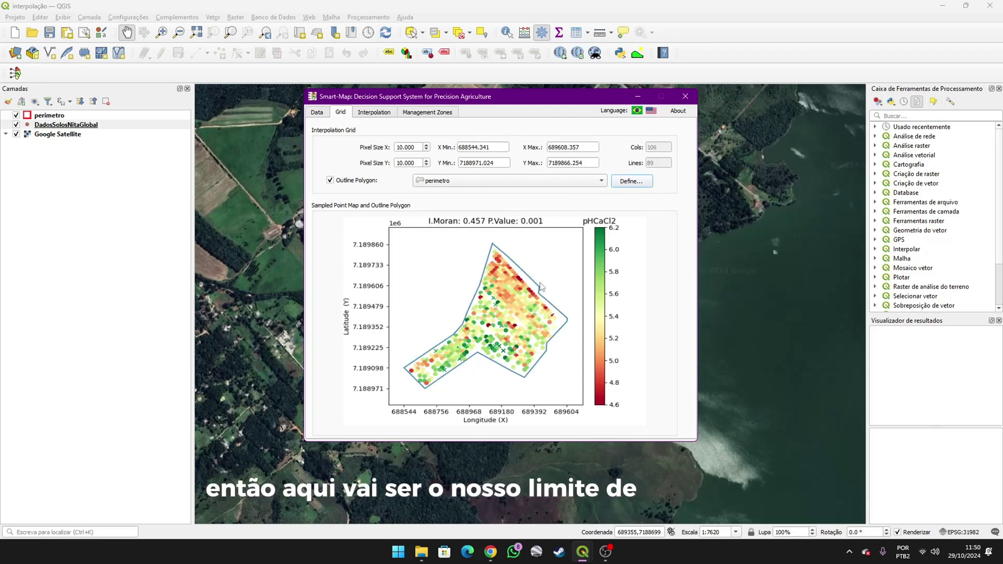
pyautogui.click(418, 146)
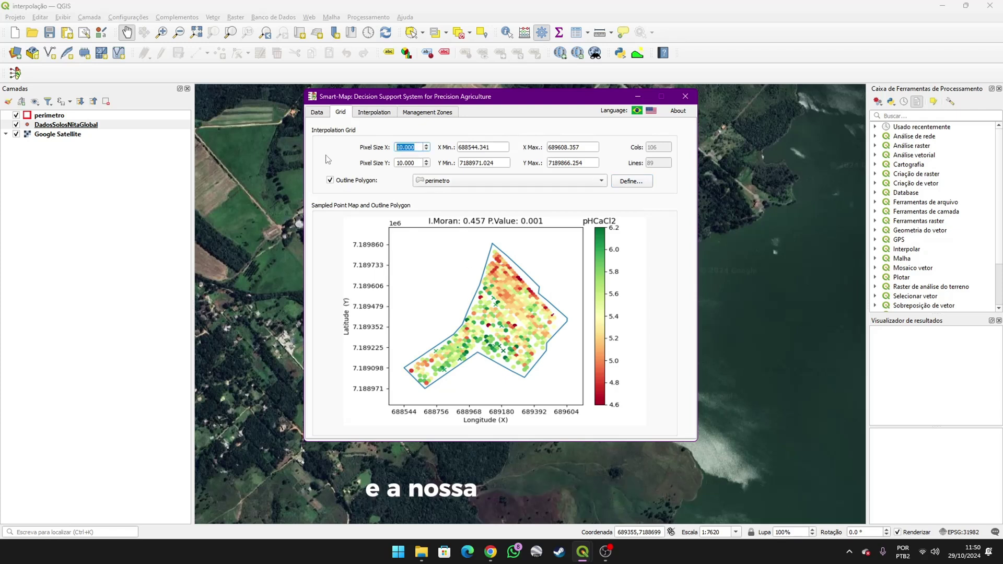
pyautogui.moveTo(418, 146); pyautogui.dragTo(407, 145)
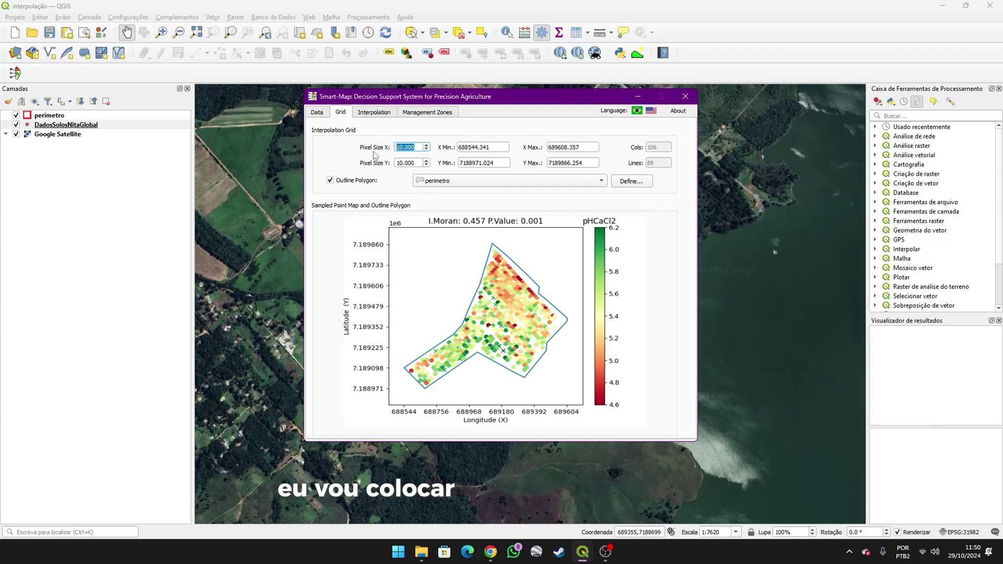
pyautogui.click(422, 147)
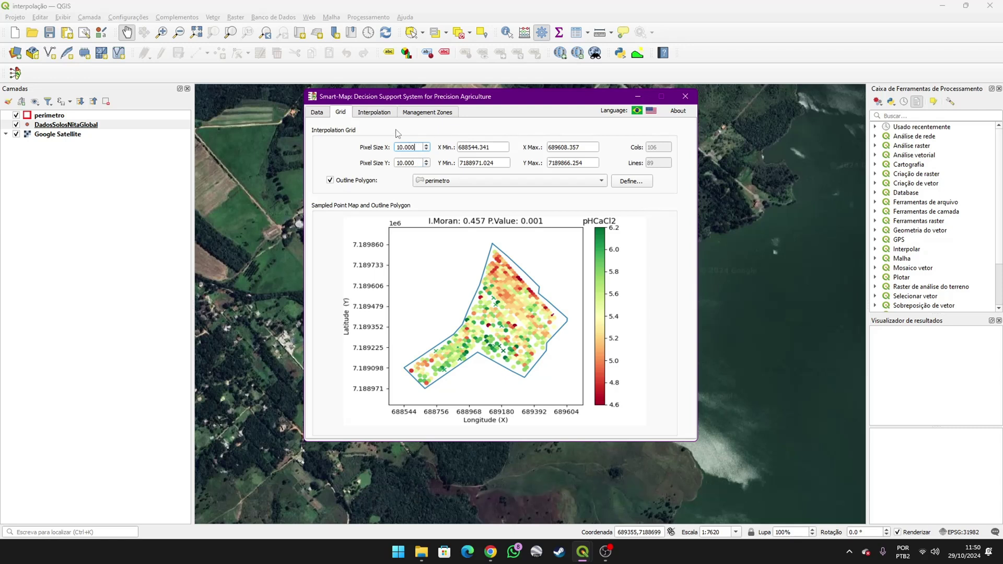
# Step: Calculate the ordinary kriging variogram for pHCaCl2 and run its cross validation
pyautogui.click(367, 115)
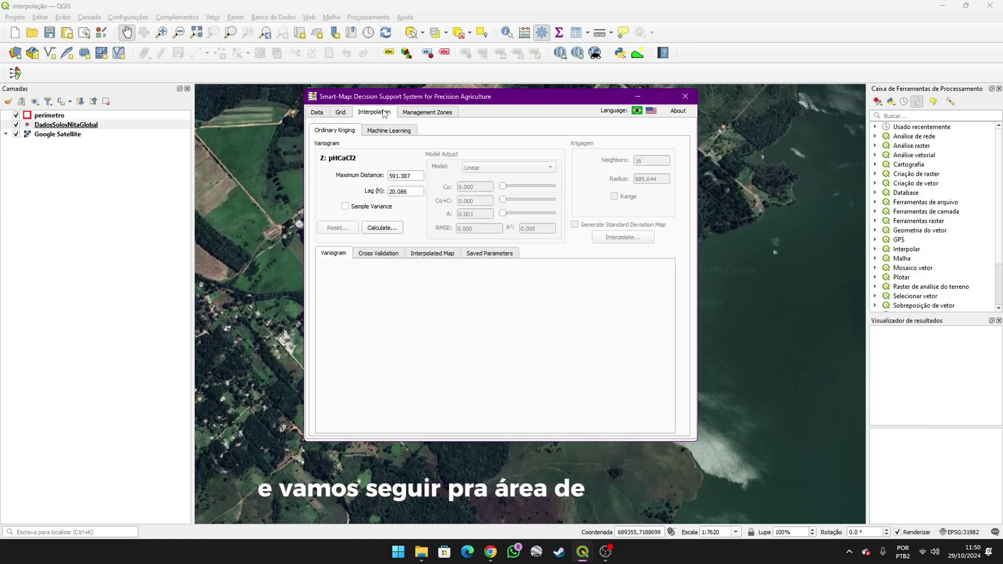
pyautogui.click(386, 227)
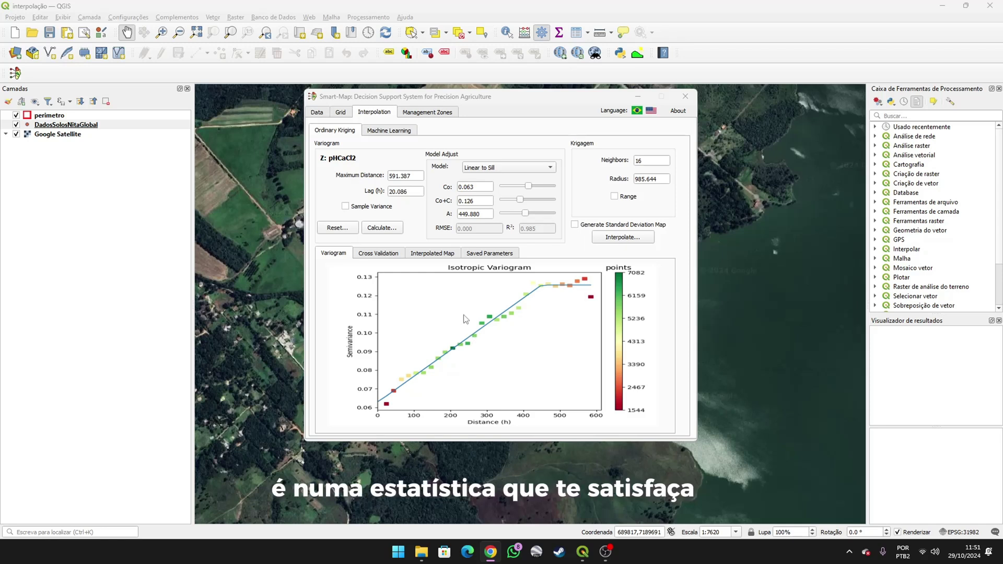
pyautogui.click(375, 254)
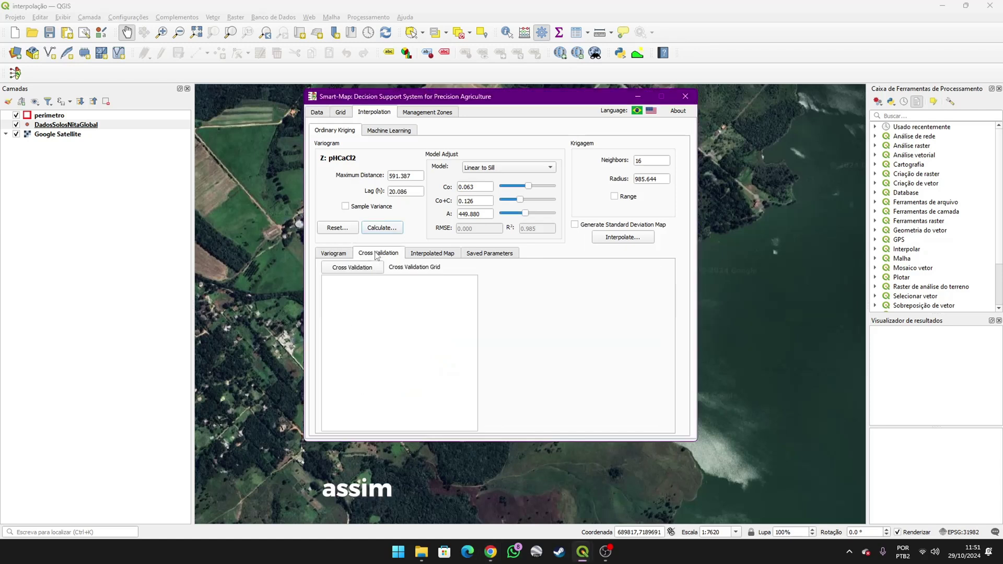
pyautogui.click(352, 267)
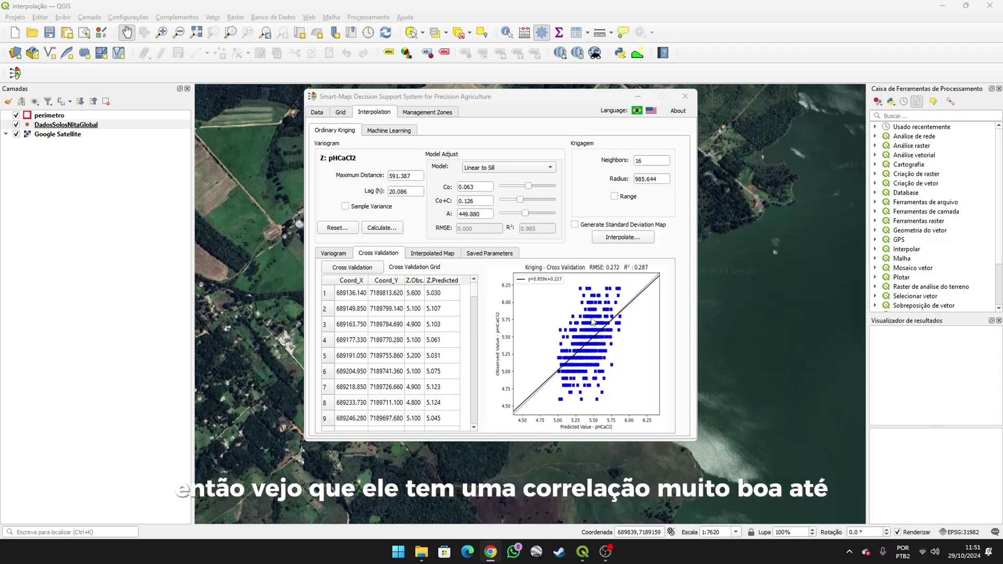
# Step: Interpolate the pHCaCl2 map by ordinary kriging and compare it with the sampled point map
pyautogui.click(431, 255)
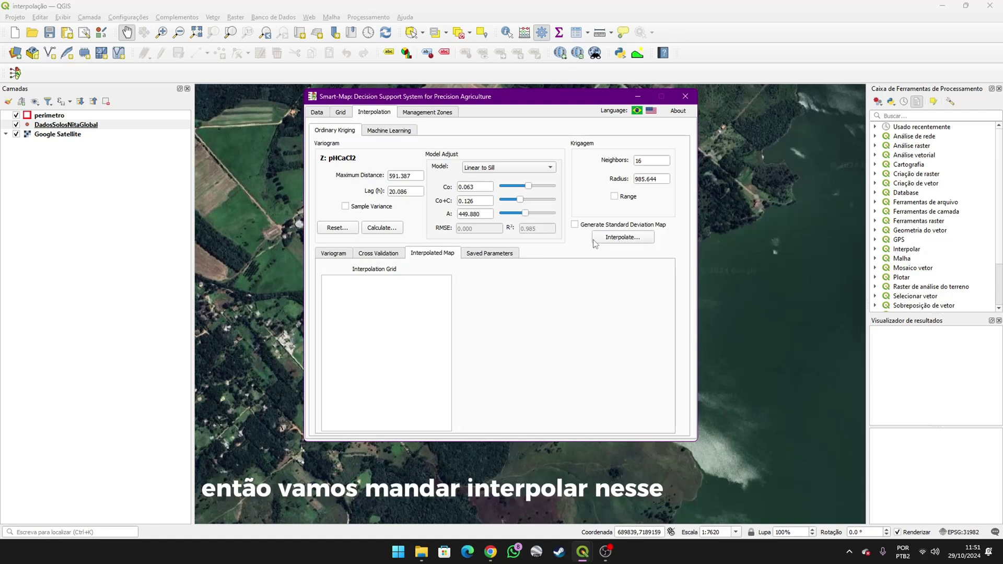
pyautogui.click(608, 238)
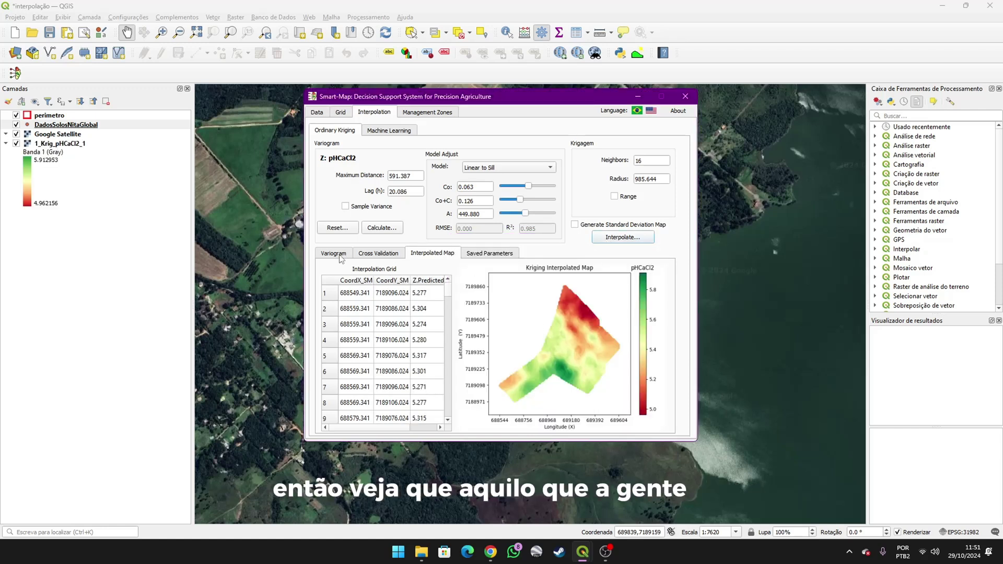
pyautogui.click(340, 112)
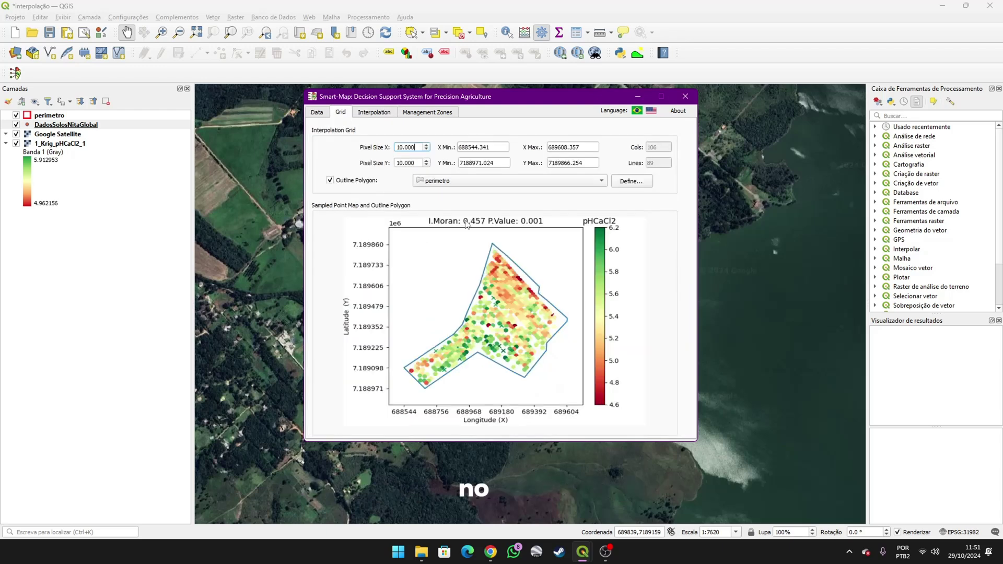
pyautogui.click(389, 113)
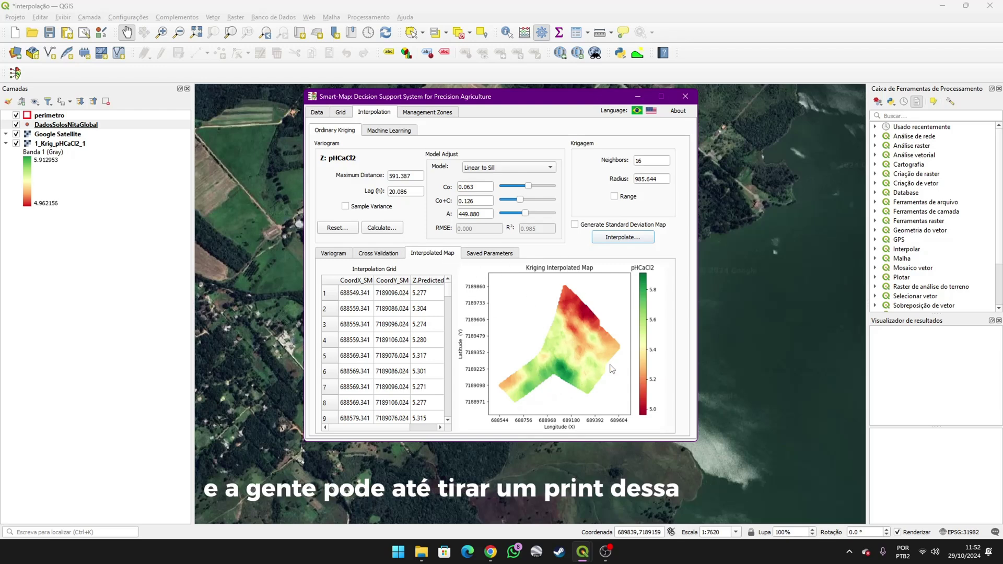
# Step: Place the kriged pHCaCl2 raster directly below the perimetro layer, show its legend and inspect it over the satellite image
pyautogui.click(637, 96)
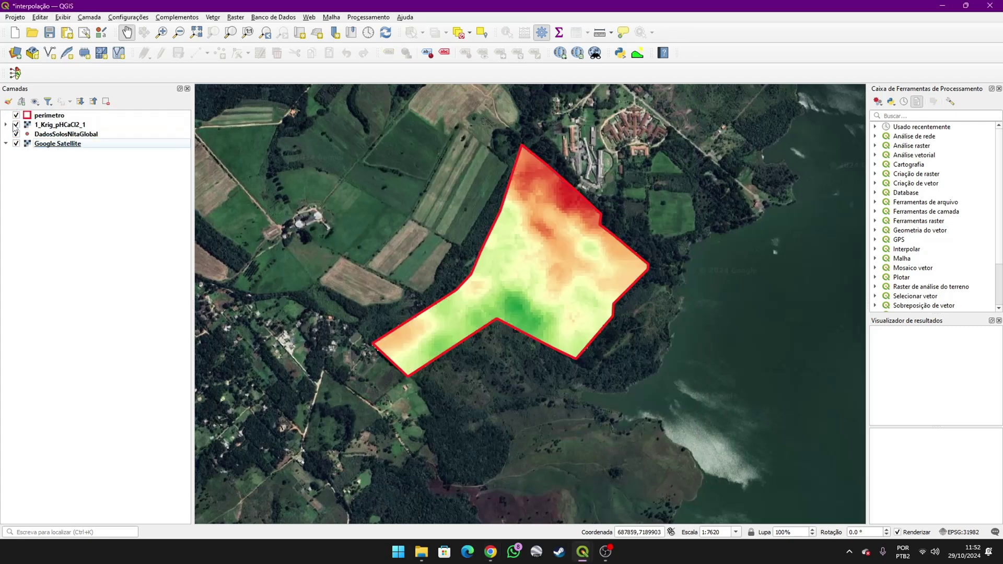
pyautogui.click(6, 124)
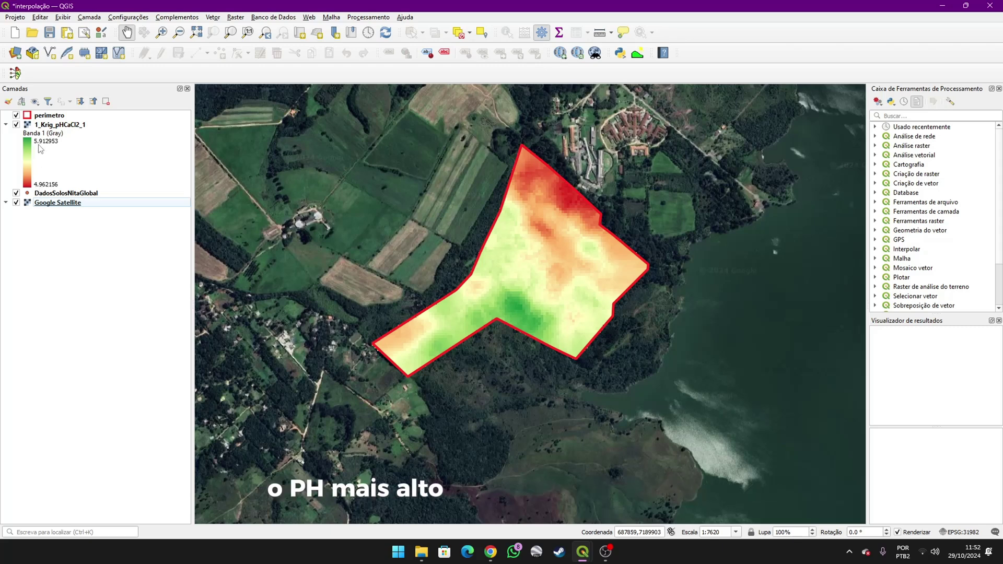
pyautogui.scroll(1, 559, 211)
pyautogui.scroll(-1, 559, 211)
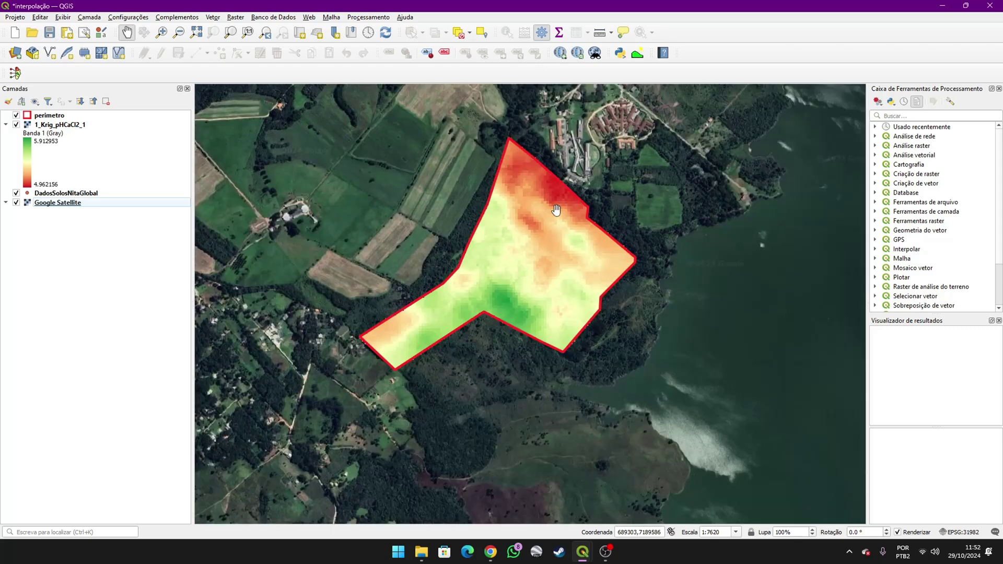
pyautogui.moveTo(540, 203); pyautogui.dragTo(539, 218)
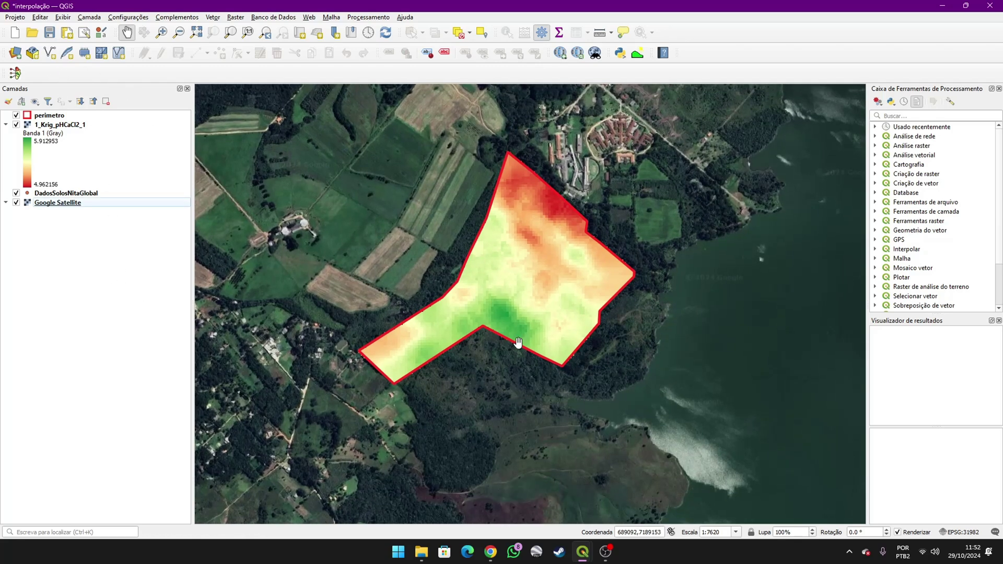
# Step: Import the V attribute from the DadosSolosNitaGlobal layer into Smart-Map as Z, with outlier elimination enabled
pyautogui.moveTo(582, 551)
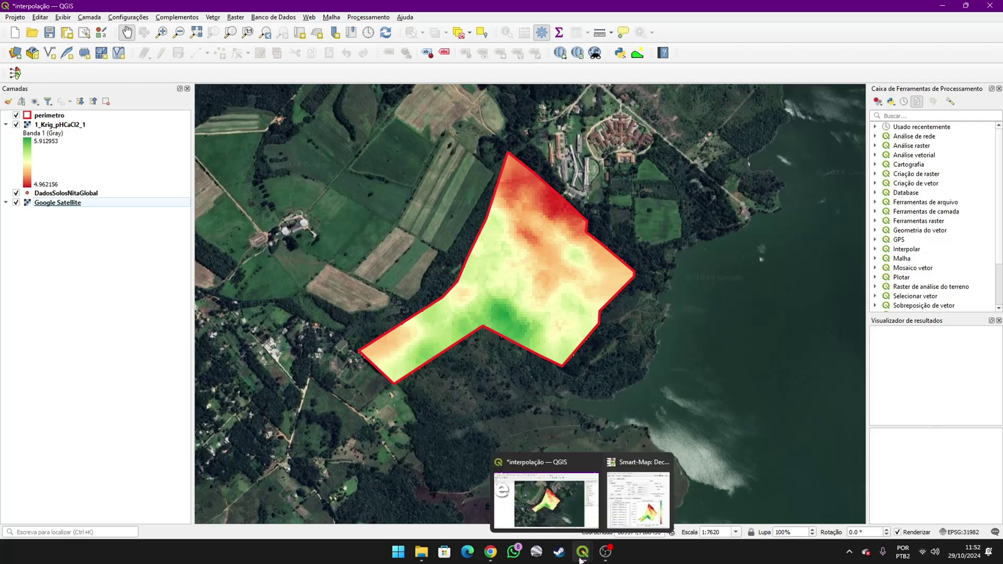
pyautogui.click(642, 496)
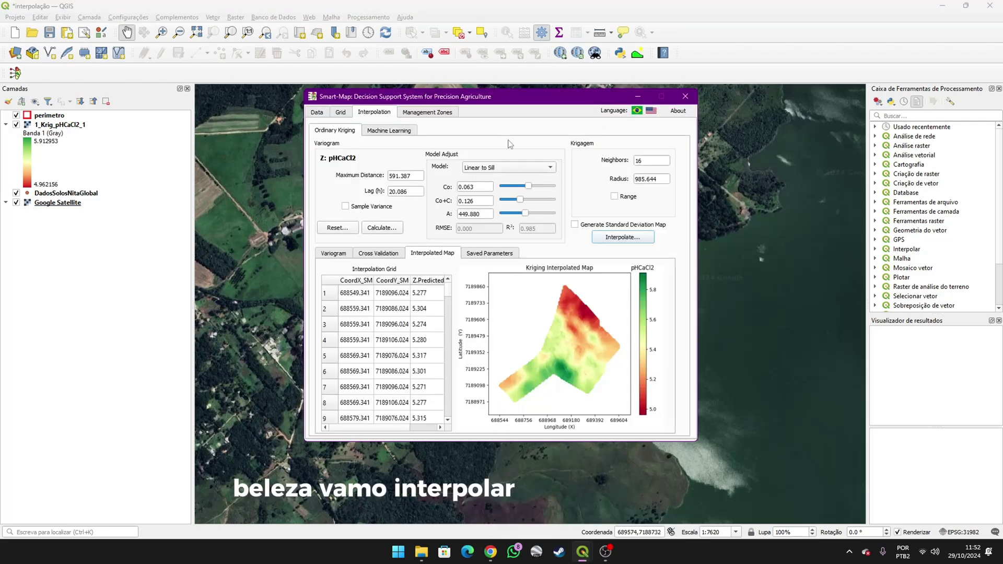
pyautogui.click(317, 112)
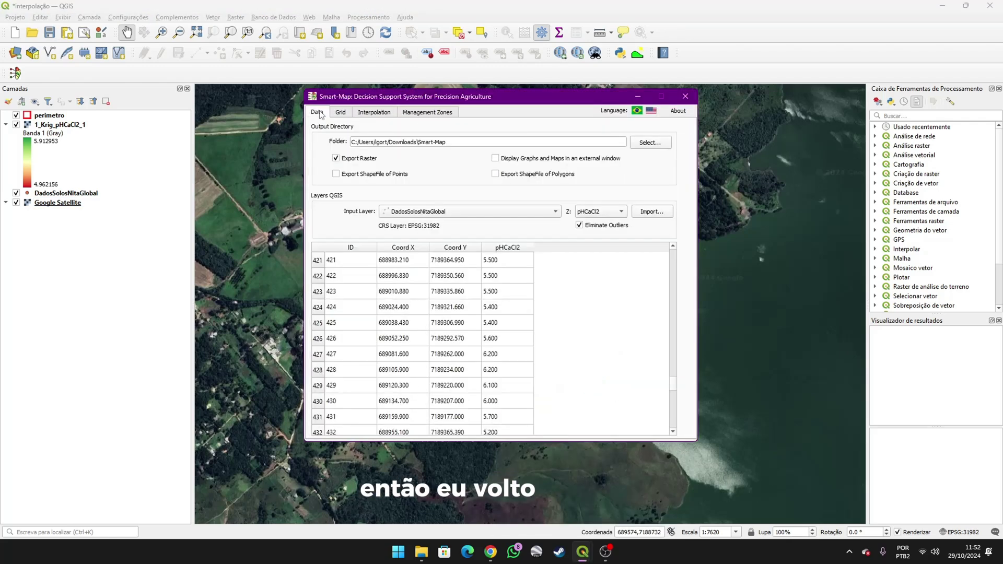
pyautogui.click(609, 210)
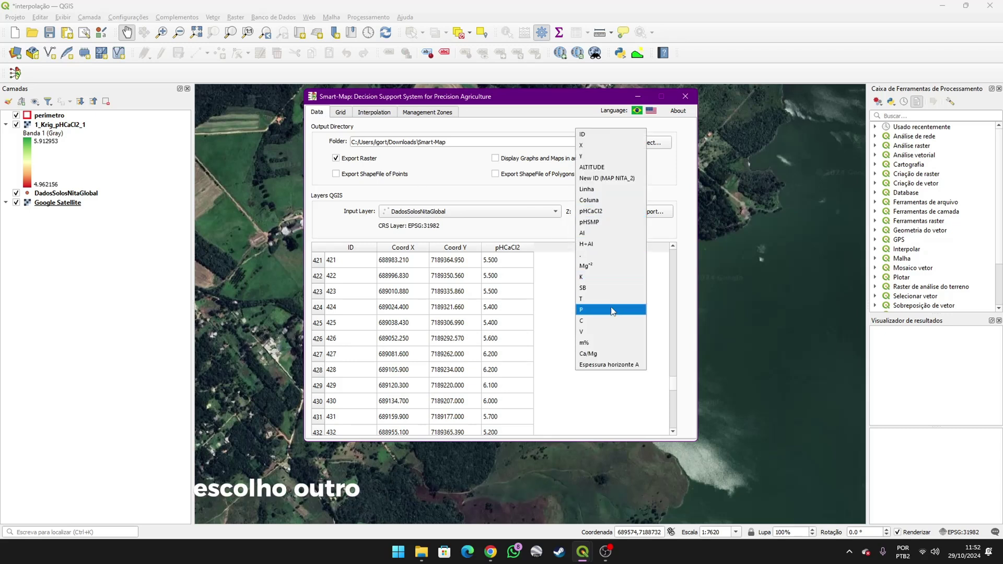
pyautogui.click(606, 333)
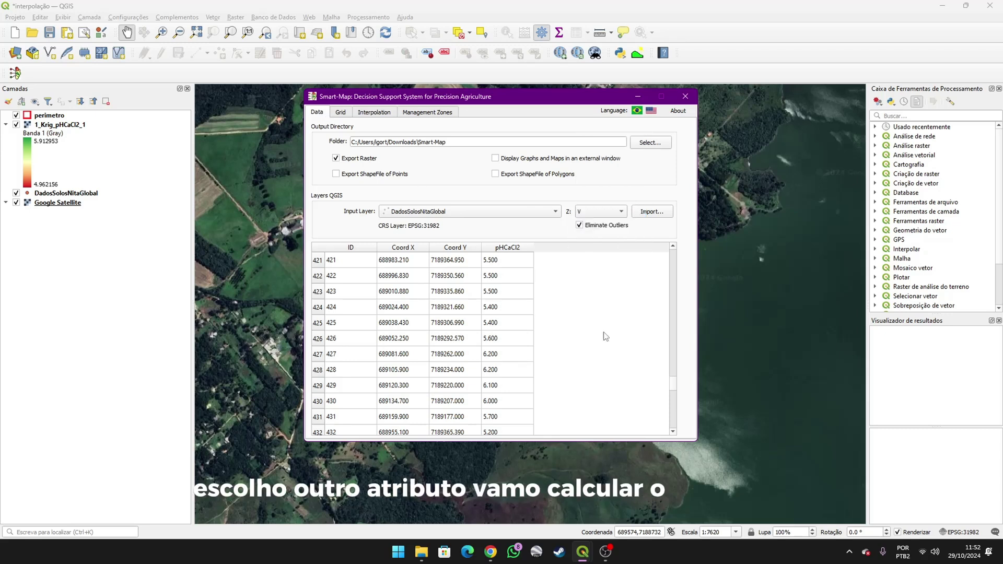
pyautogui.click(650, 216)
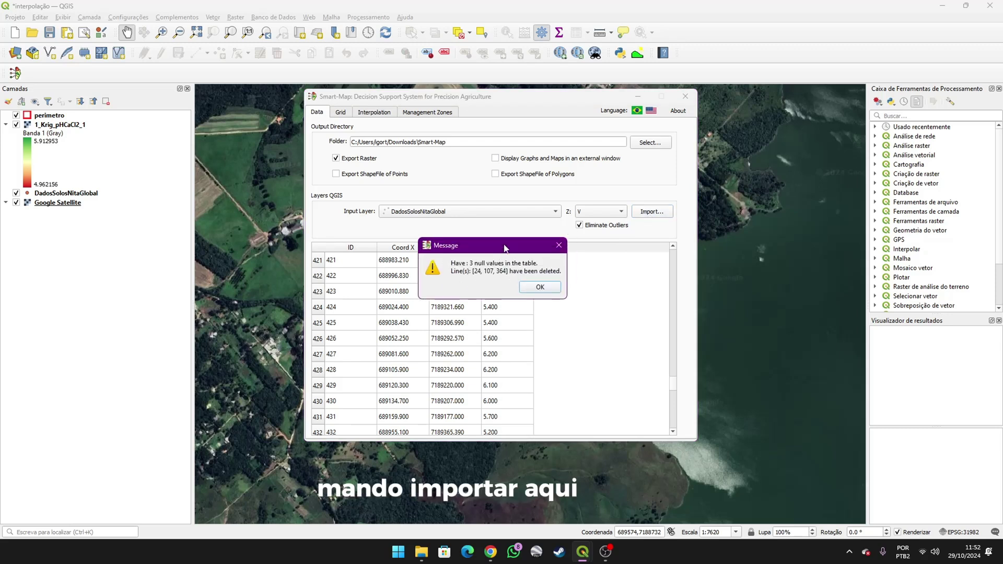
pyautogui.click(548, 288)
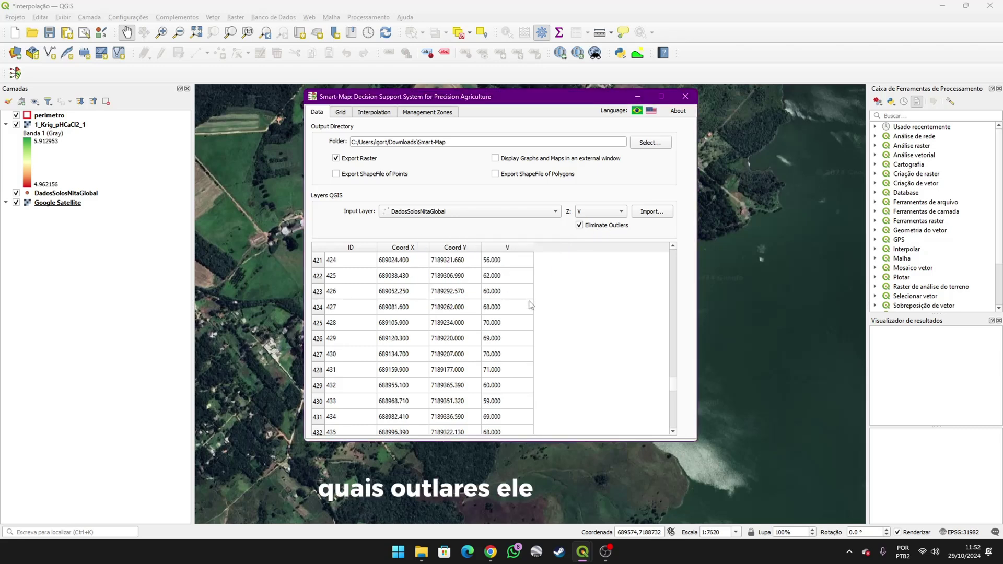
# Step: Examine the imported V rows for values flagged as outliers
pyautogui.scroll(2, 509, 301)
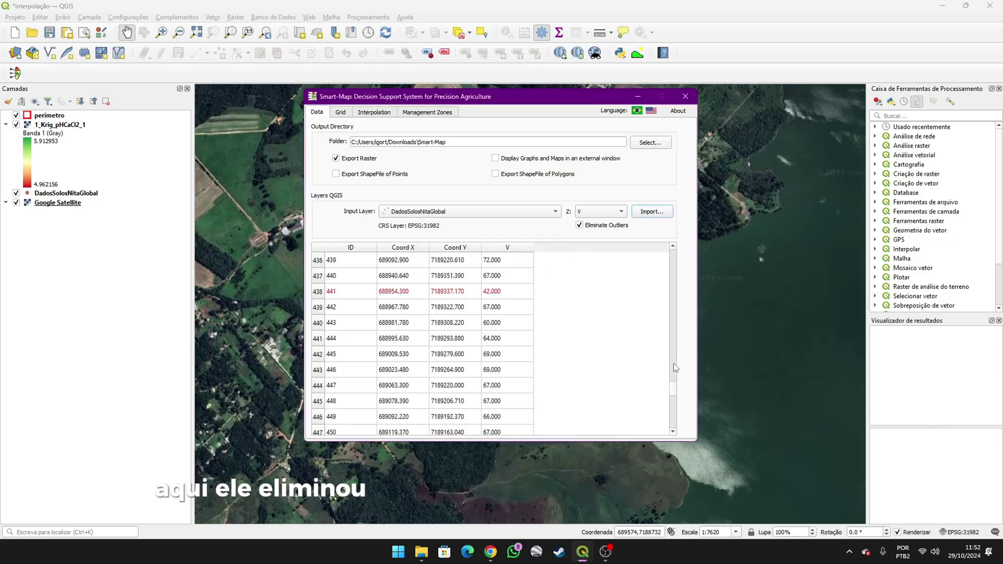
pyautogui.scroll(20, 504, 339)
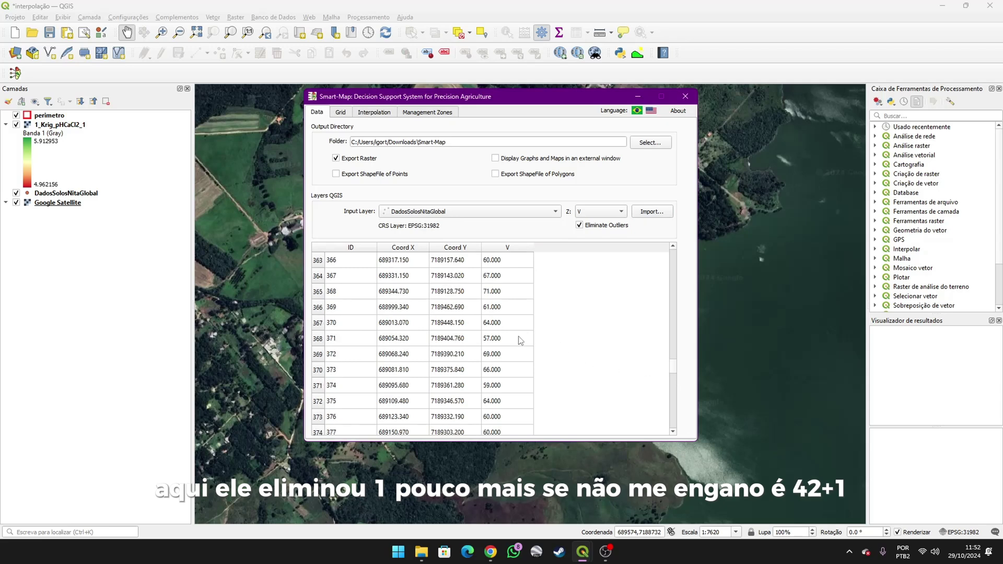
pyautogui.scroll(14, 504, 339)
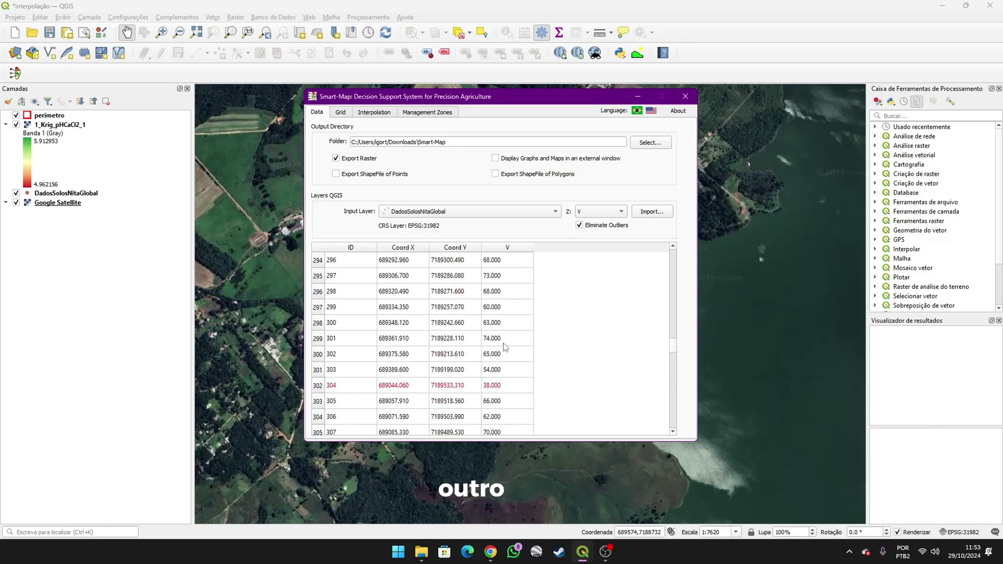
# Step: Check the V grid and perimetro outline, then calculate the ordinary kriging variogram for V and run its cross validation
pyautogui.click(341, 112)
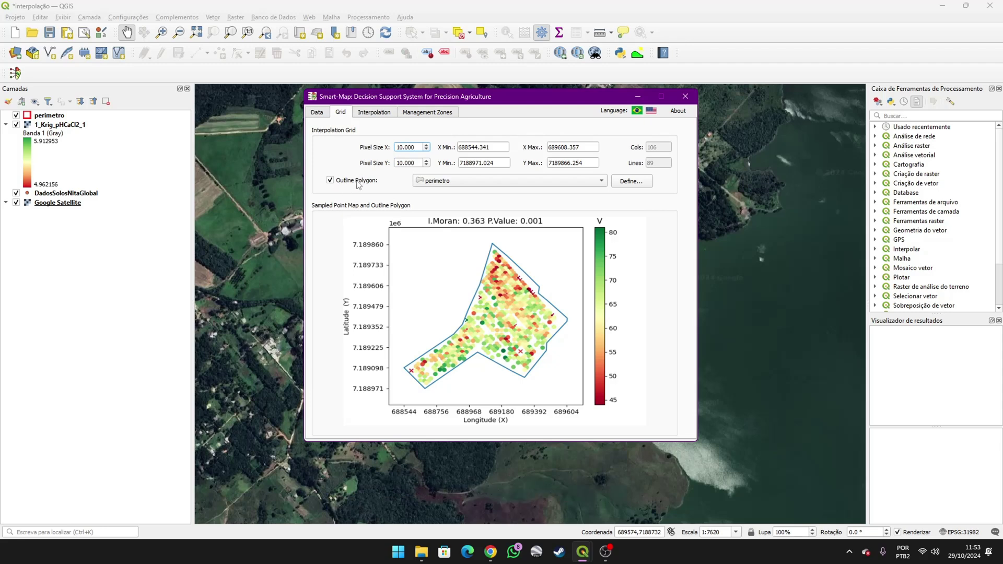
pyautogui.click(374, 113)
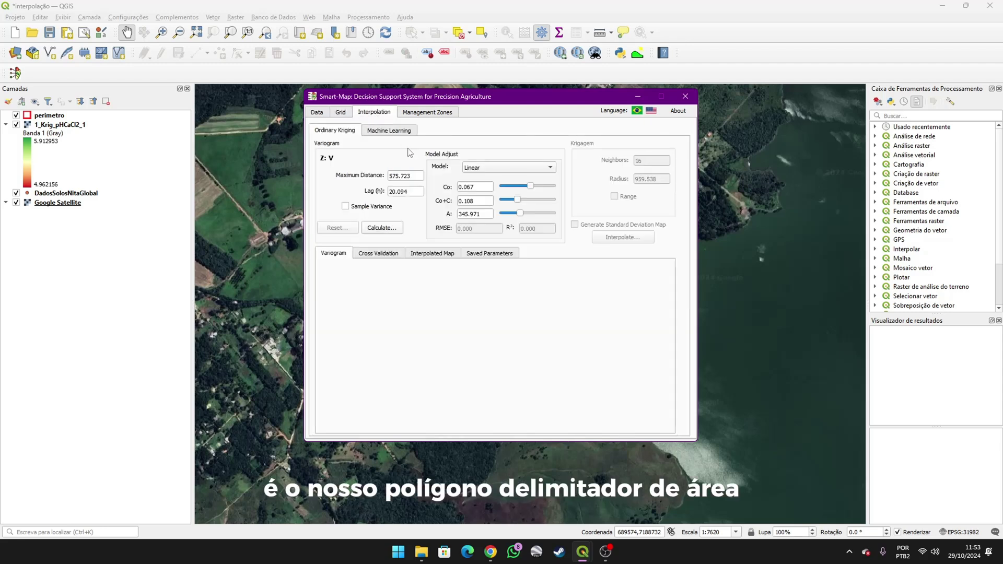
pyautogui.click(381, 229)
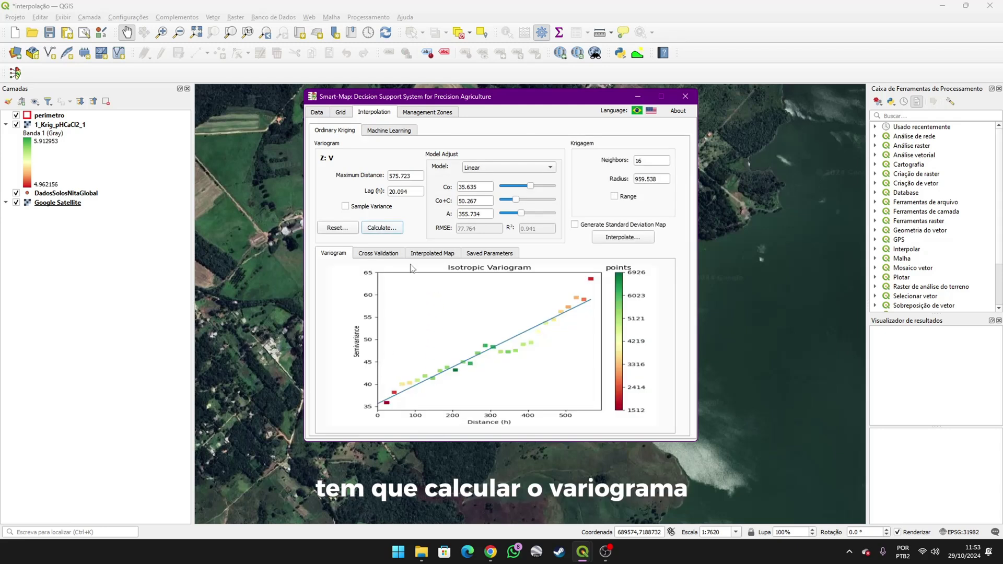
pyautogui.click(377, 253)
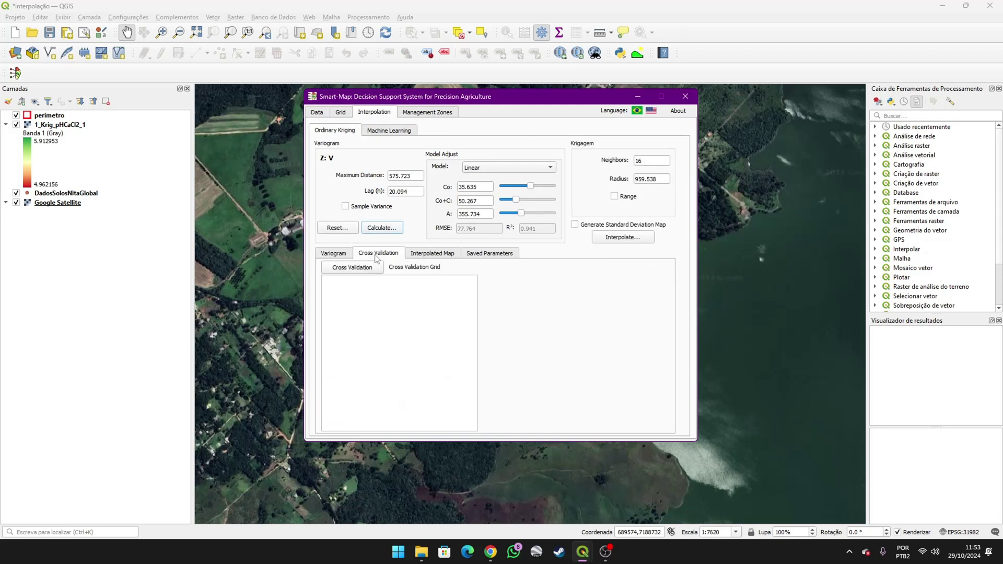
pyautogui.click(440, 255)
pyautogui.click(367, 254)
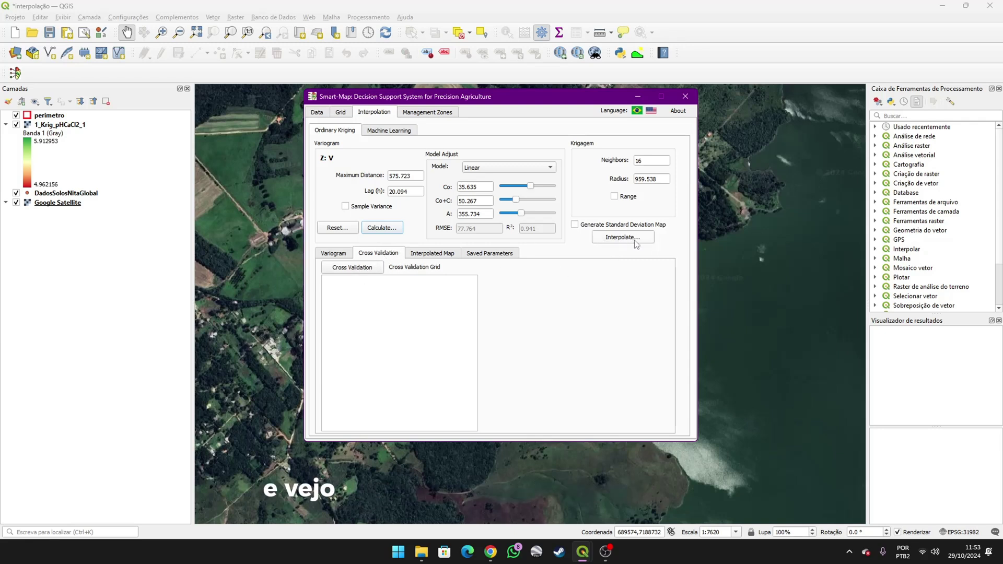
pyautogui.click(347, 270)
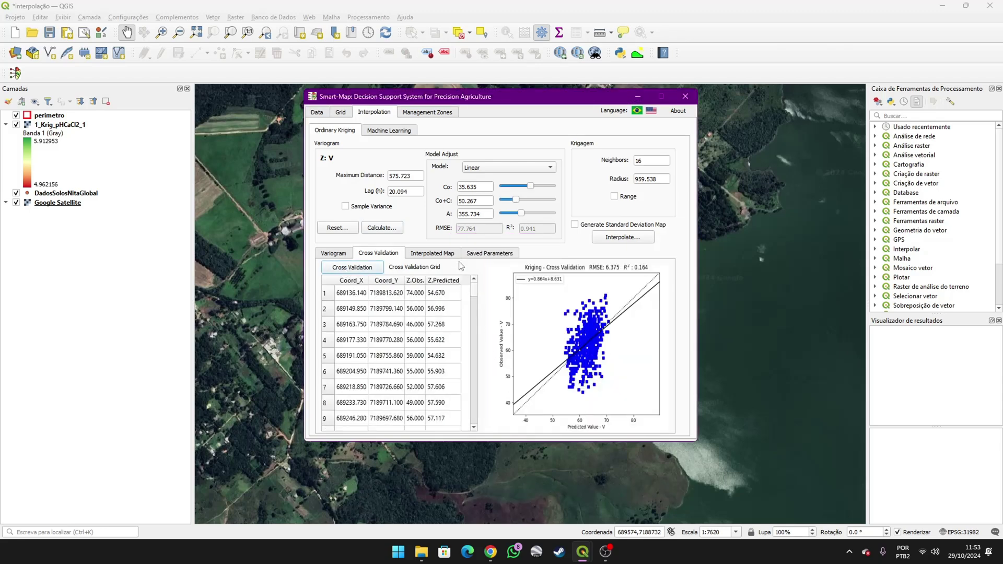
# Step: Interpolate the V map by ordinary kriging and place its raster layer directly below perimetro with its legend shown
pyautogui.click(441, 254)
pyautogui.click(619, 238)
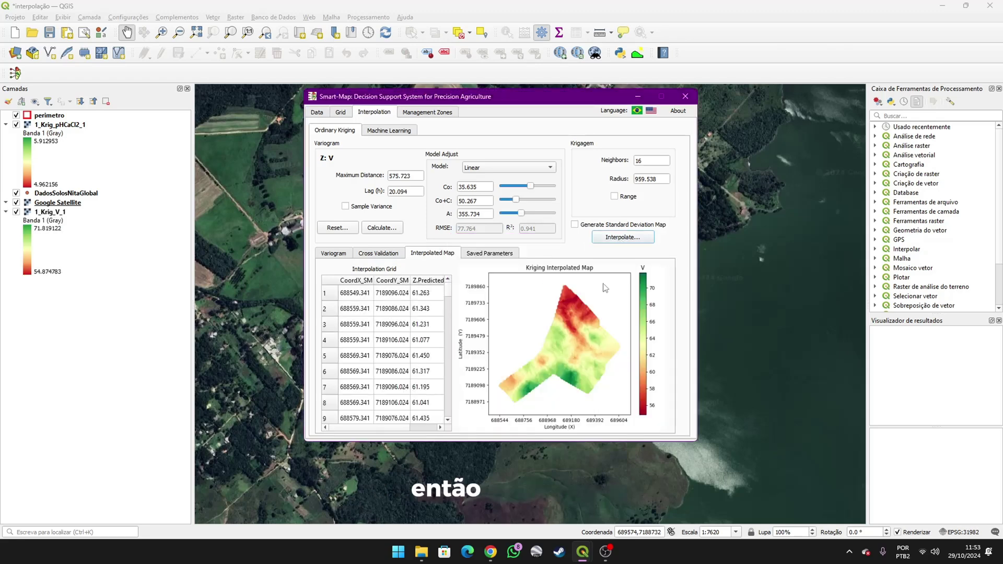
pyautogui.click(638, 96)
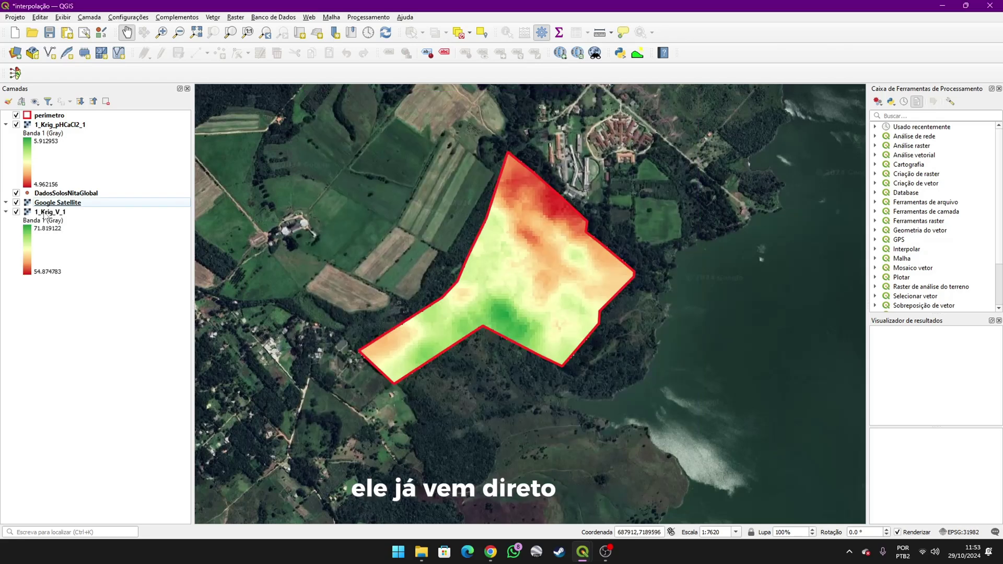
pyautogui.moveTo(47, 212); pyautogui.dragTo(48, 121)
pyautogui.click(5, 125)
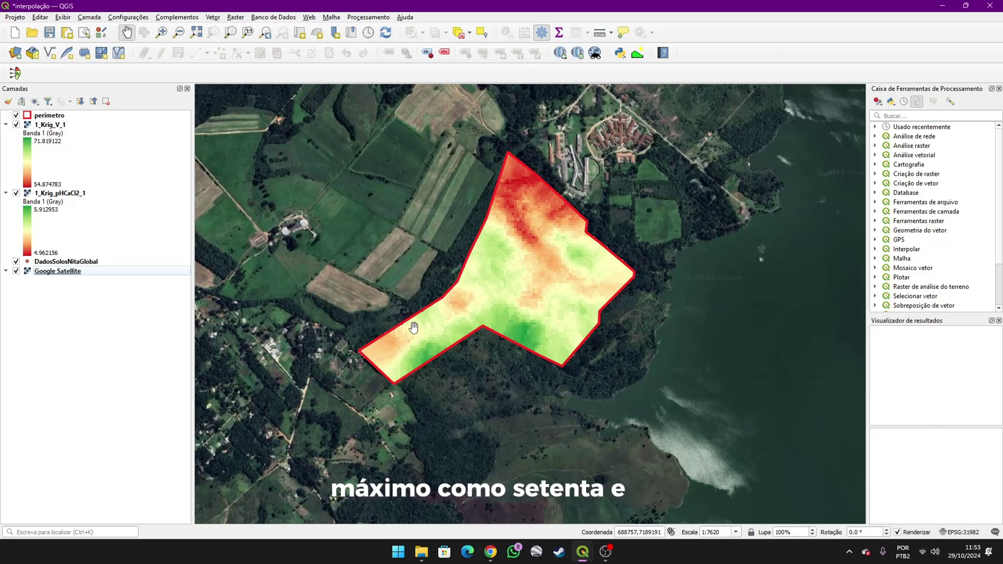
# Step: Compare the V and pHCaCl2 kriged maps by repeatedly hiding and showing the V raster layer
pyautogui.click(16, 124)
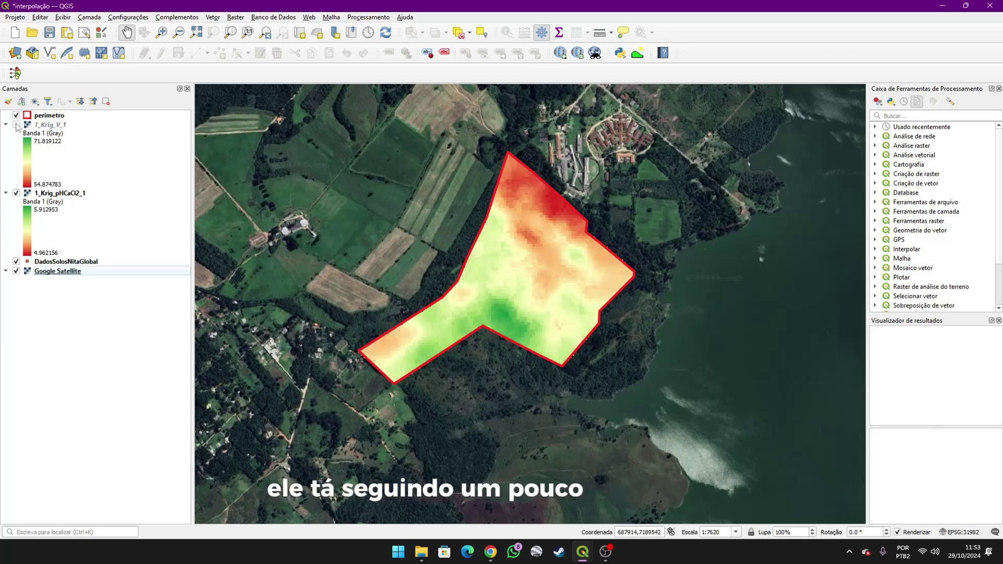
pyautogui.click(17, 125)
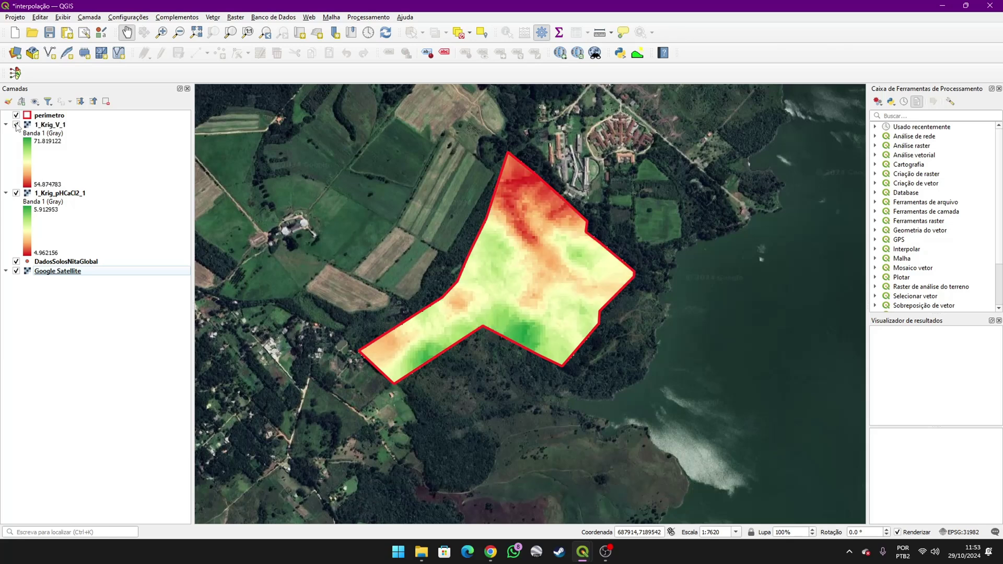
pyautogui.click(16, 125)
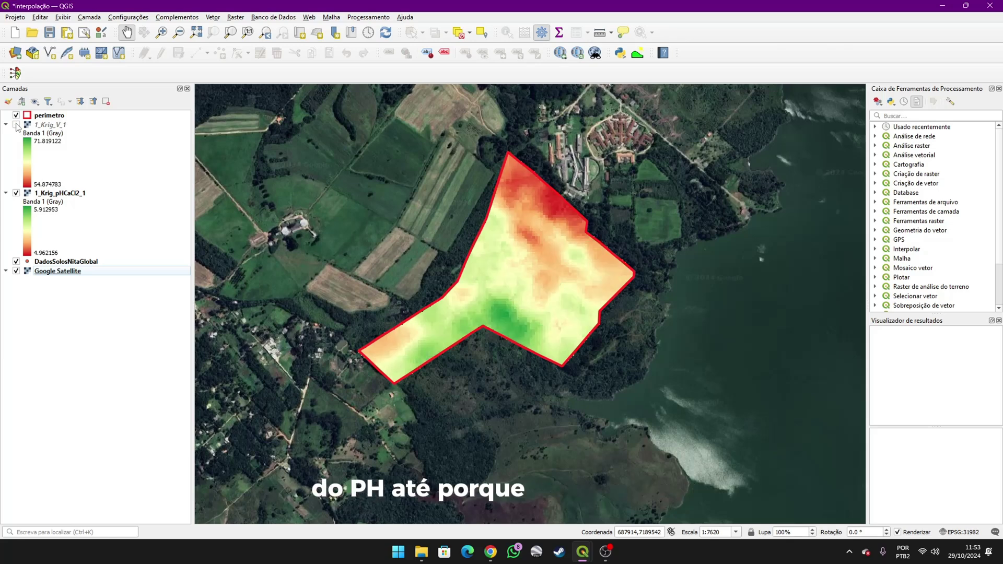
pyautogui.click(17, 125)
pyautogui.click(16, 125)
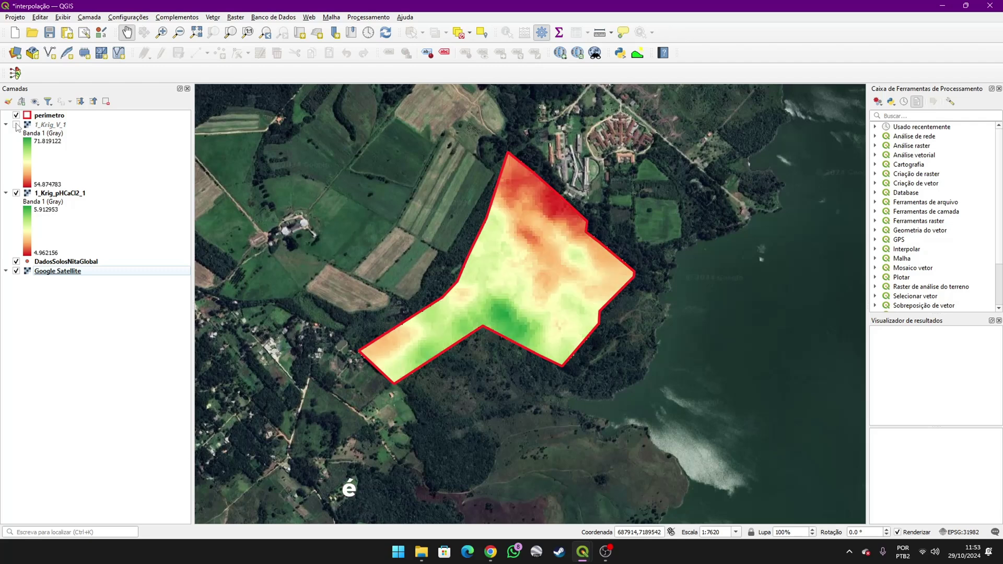
pyautogui.click(16, 125)
# Step: Return to Smart-Map and open the interpolated maps list for generating management zones
pyautogui.moveTo(588, 549)
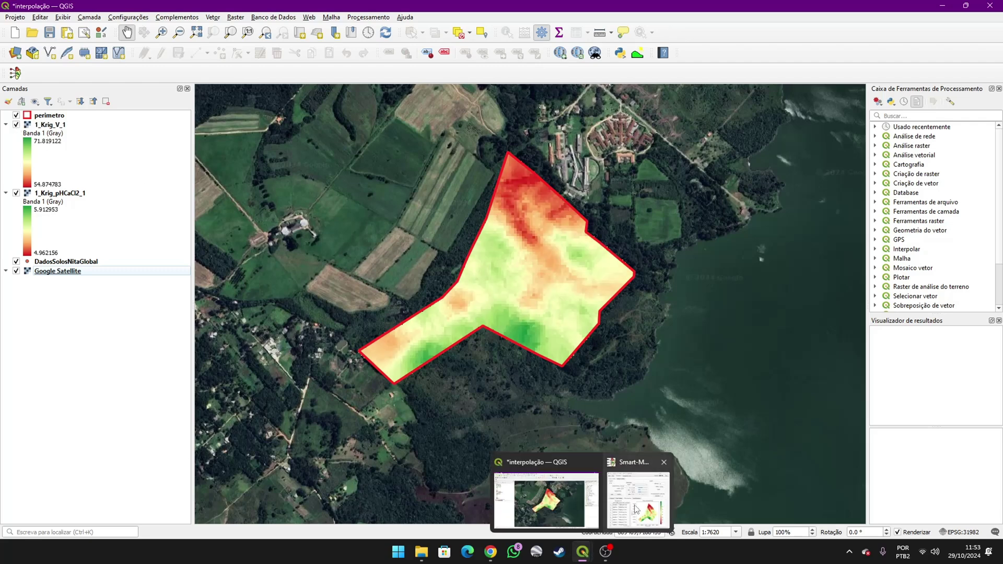
pyautogui.click(633, 502)
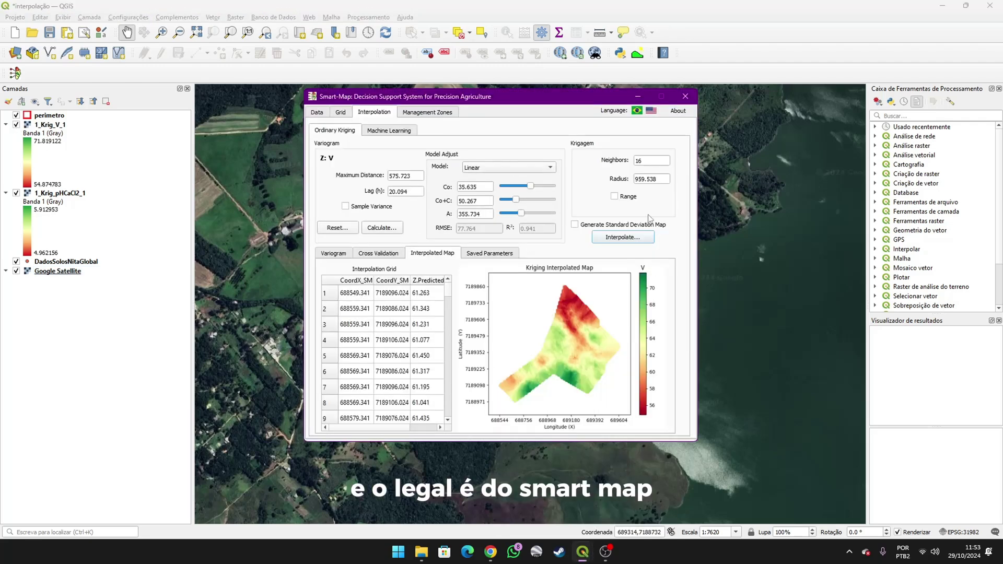
pyautogui.moveTo(509, 99); pyautogui.dragTo(500, 96)
pyautogui.click(418, 109)
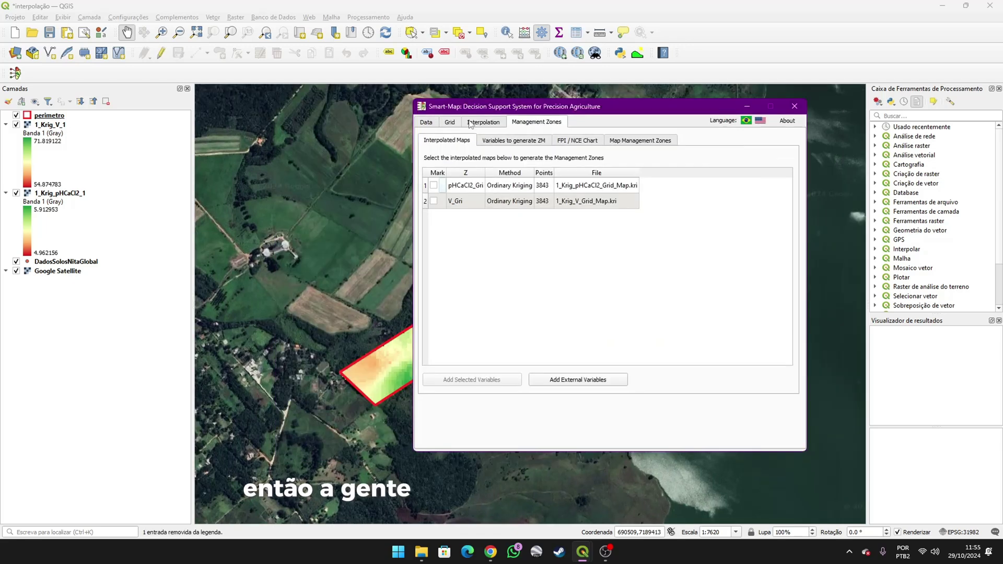
pyautogui.click(426, 122)
pyautogui.click(537, 121)
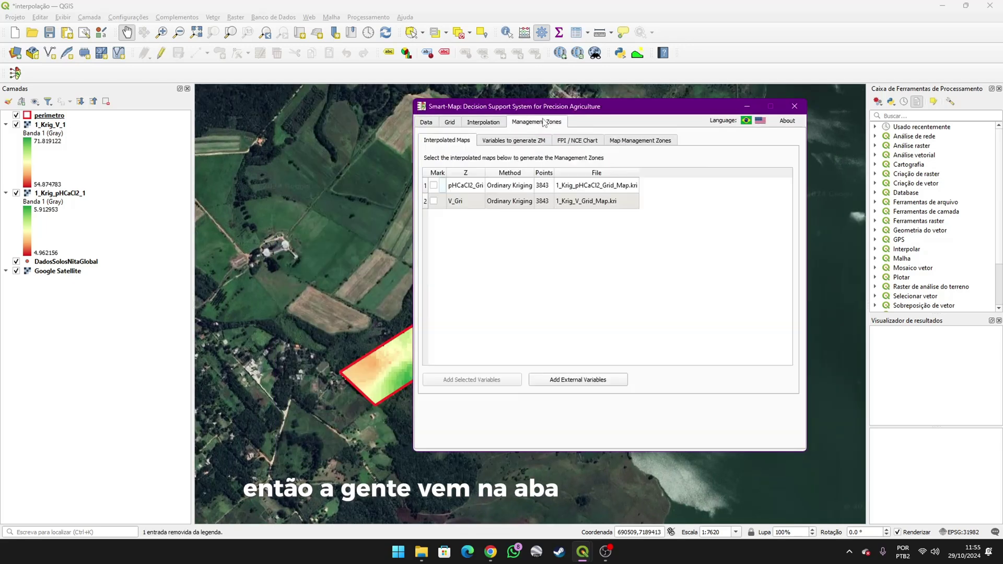
# Step: Mark the pHCaCl2 and V interpolated maps and add both as variables for generating management zones
pyautogui.click(433, 201)
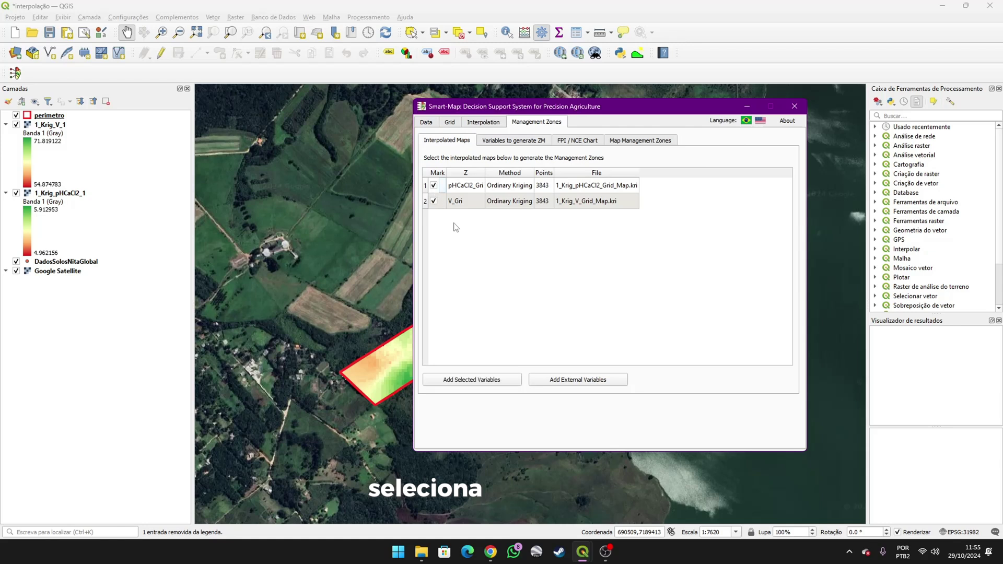
pyautogui.moveTo(520, 109); pyautogui.dragTo(511, 93)
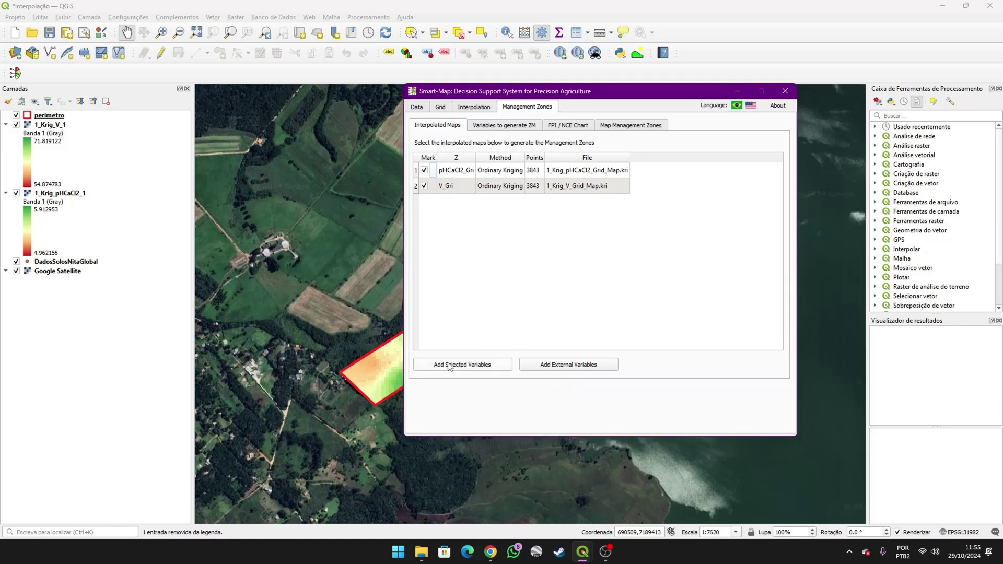
pyautogui.click(472, 366)
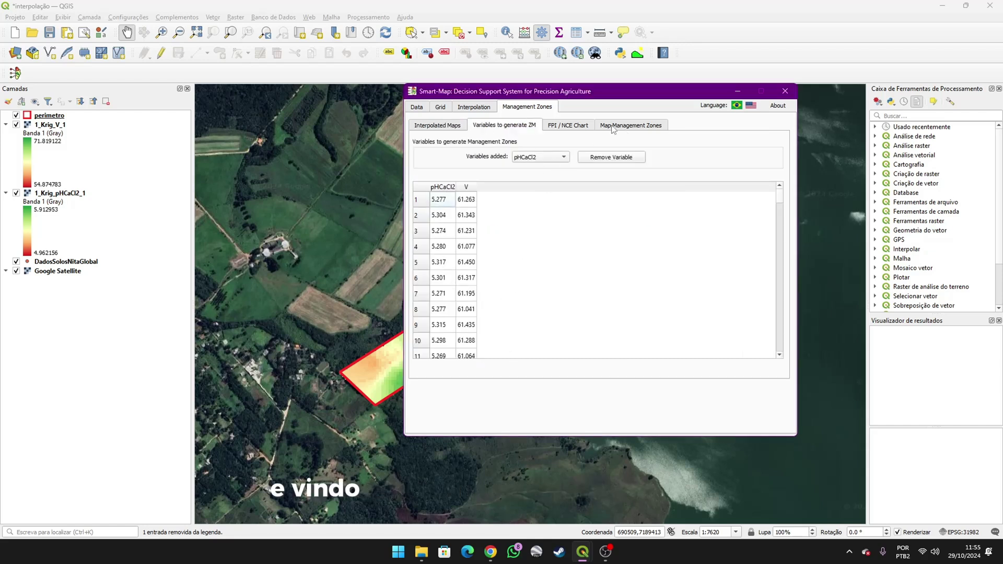
# Step: Generate a map of 3 management zones with 100 maximum iterations, fuzzy coefficient 1.25 and normalized data
pyautogui.click(646, 126)
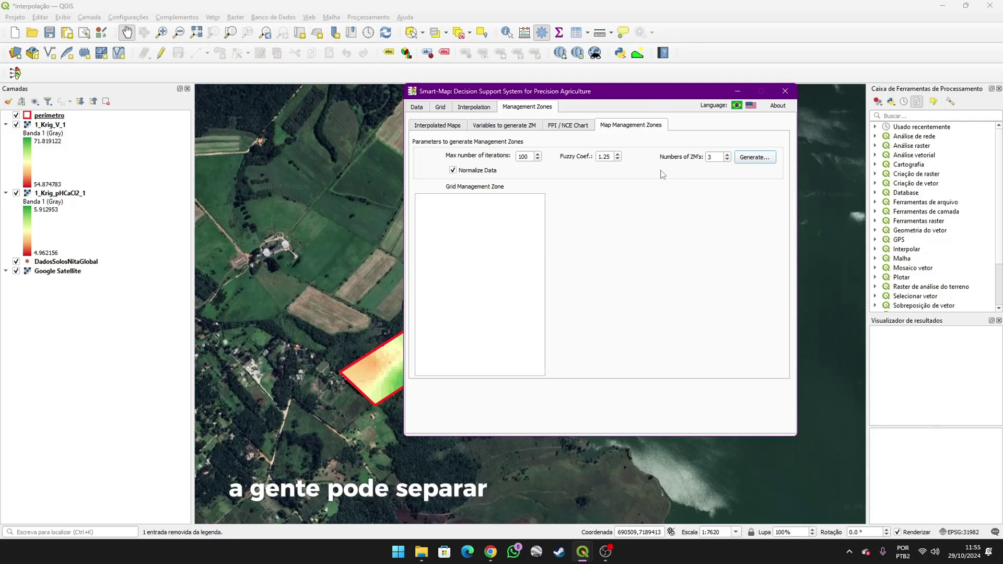
pyautogui.click(728, 159)
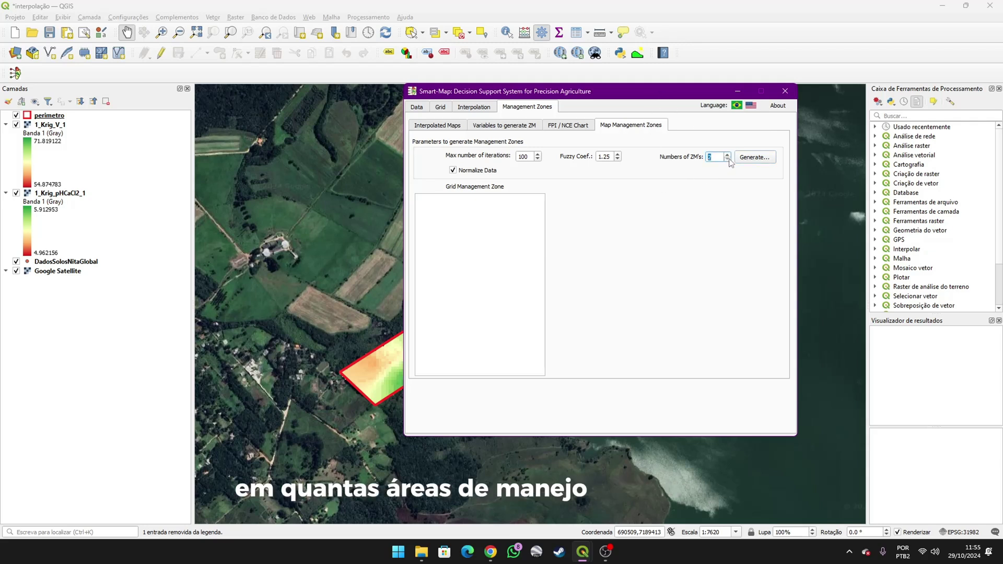
pyautogui.click(727, 154)
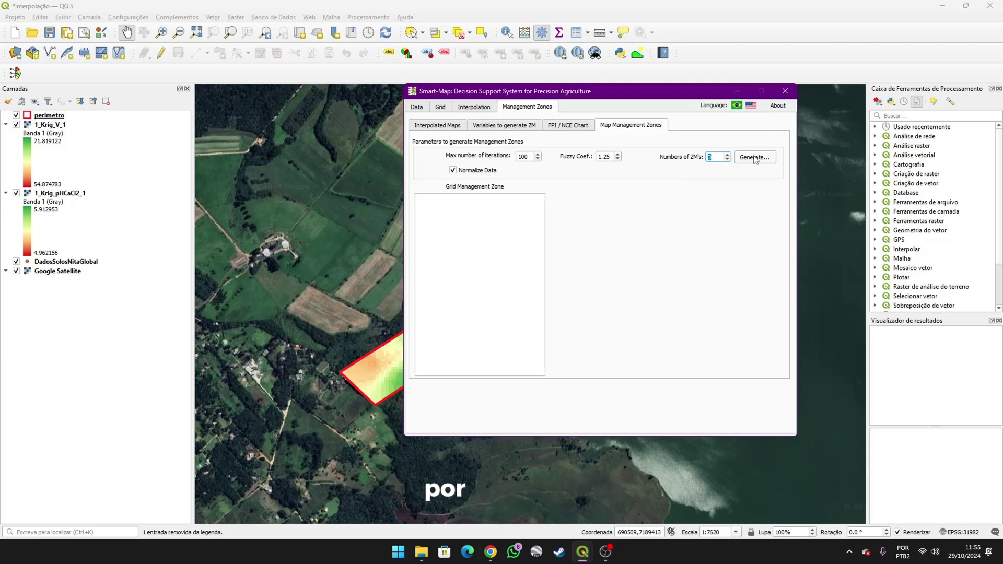
pyautogui.click(753, 157)
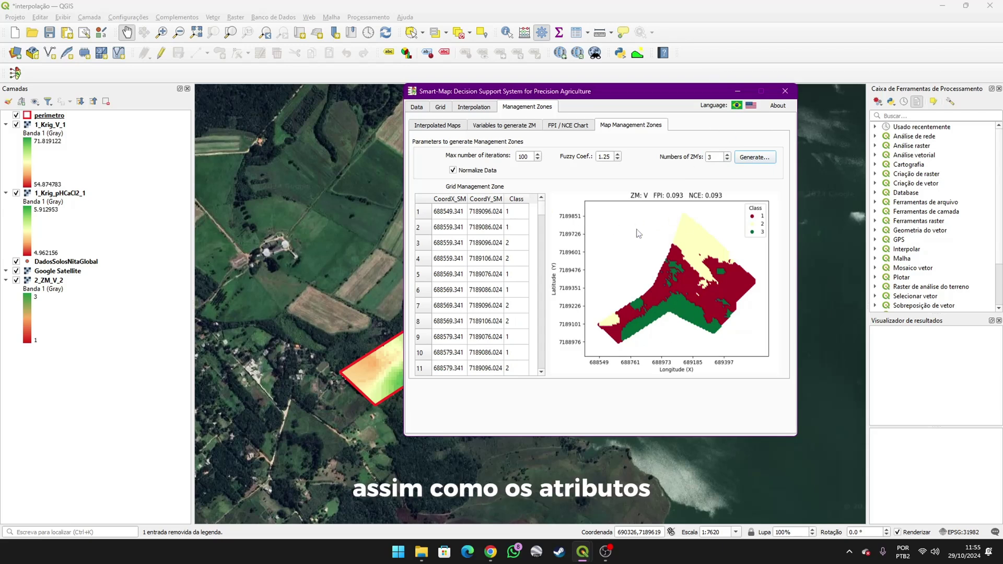
# Step: Place the three-zone raster layer directly below perimetro with its legend collapsed, and inspect it on the map
pyautogui.click(784, 91)
pyautogui.moveTo(58, 282); pyautogui.dragTo(59, 137)
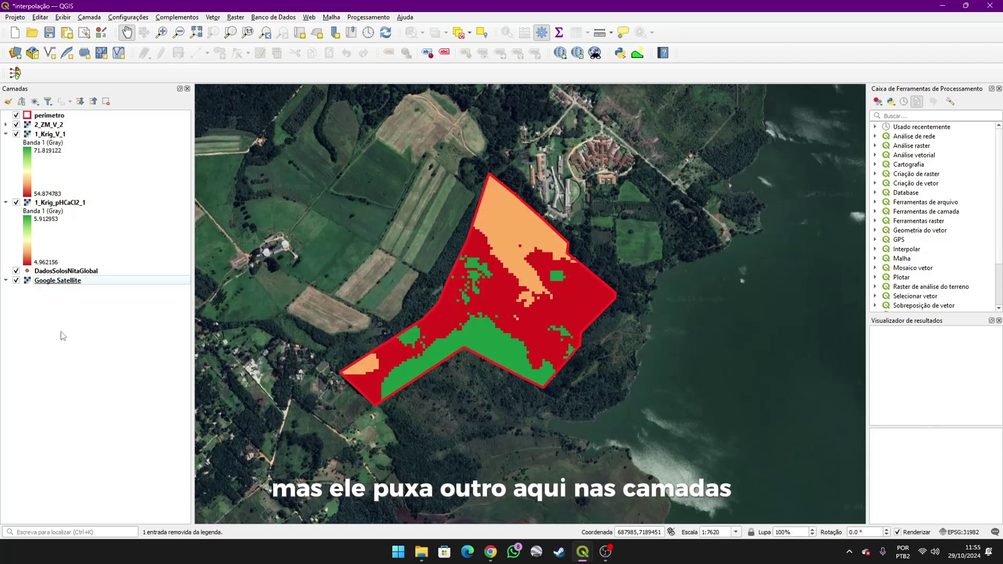
pyautogui.scroll(1, 513, 250)
pyautogui.scroll(-1, 498, 257)
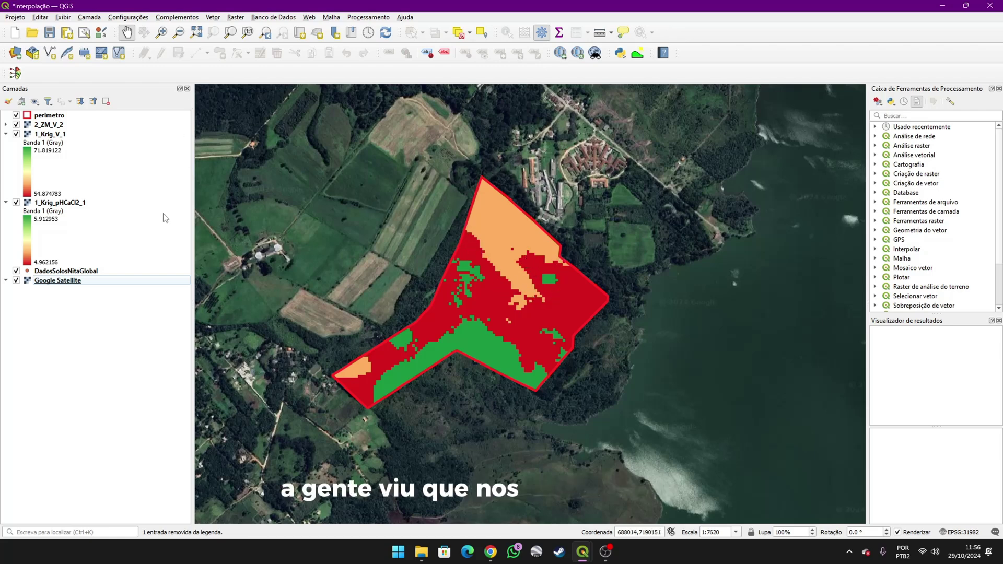
# Step: Hide the V and three-zone rasters to compare the pHCaCl2 map with the zones, and show both again
pyautogui.click(17, 135)
pyautogui.click(16, 124)
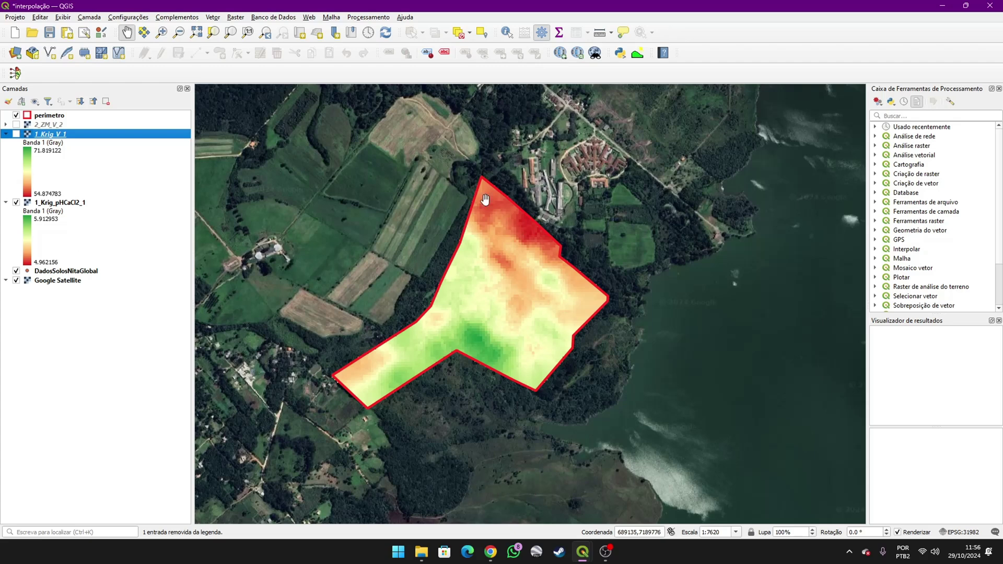
pyautogui.click(16, 133)
pyautogui.click(16, 124)
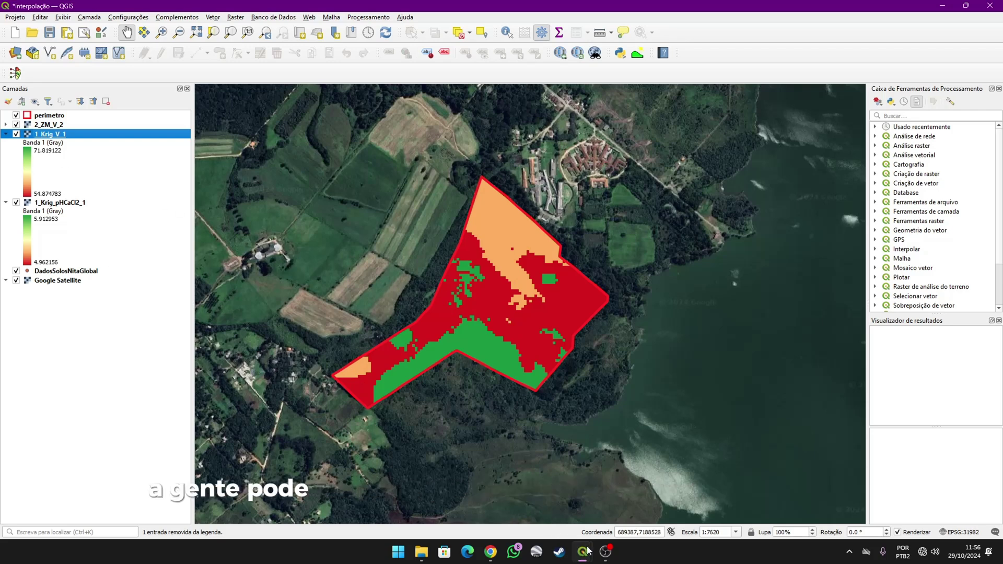
# Step: Generate a second management zone map with 2 zones and place its raster layer directly below perimetro
pyautogui.hotkey('alt', 'Tab')
pyautogui.click(743, 163)
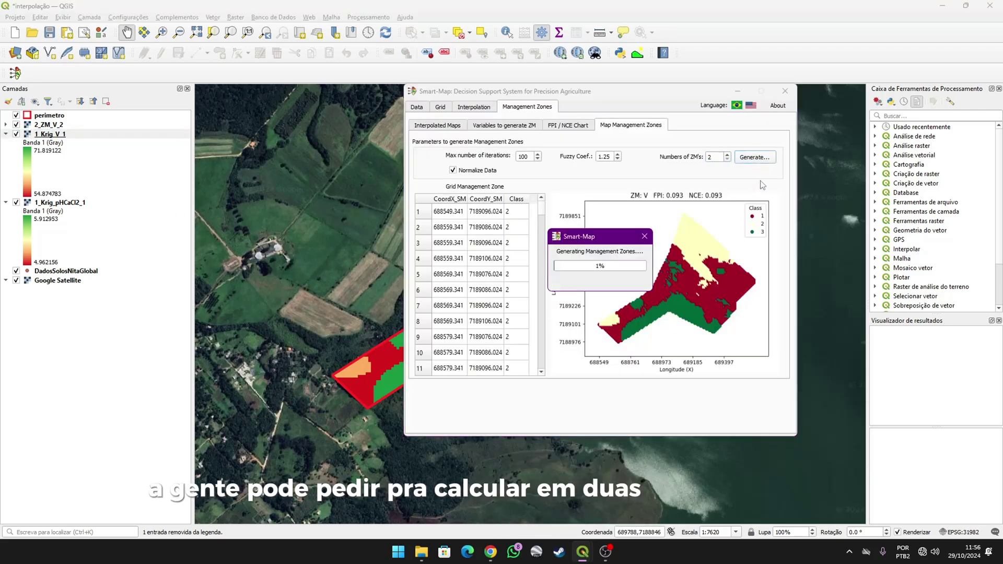
pyautogui.click(737, 92)
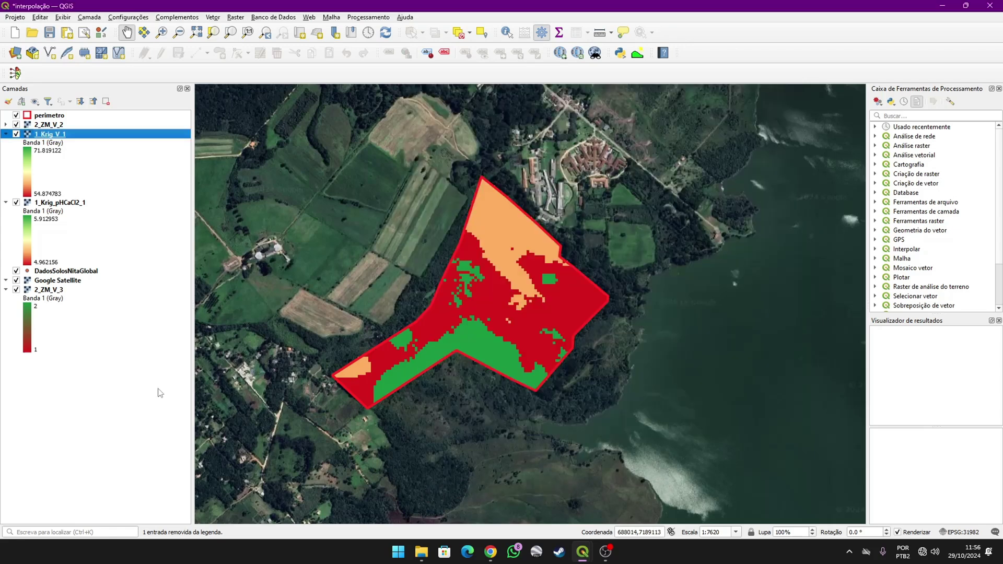
pyautogui.moveTo(47, 292); pyautogui.dragTo(41, 124)
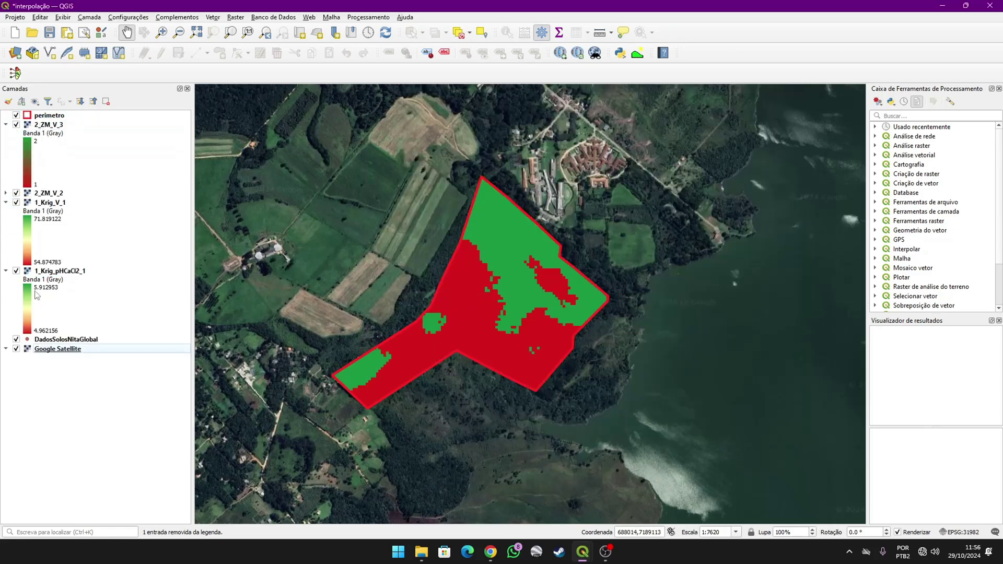
# Step: Examine the two-zone map closely, including the small patches of one zone enclosed within the other
pyautogui.scroll(1, 553, 237)
pyautogui.scroll(-1, 439, 360)
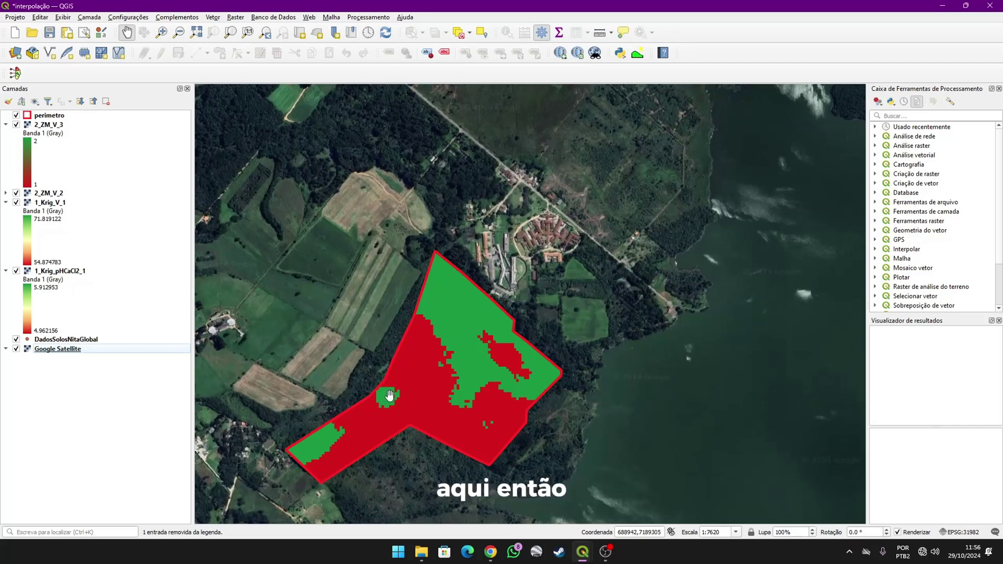
pyautogui.scroll(1, 500, 337)
pyautogui.scroll(1, 522, 402)
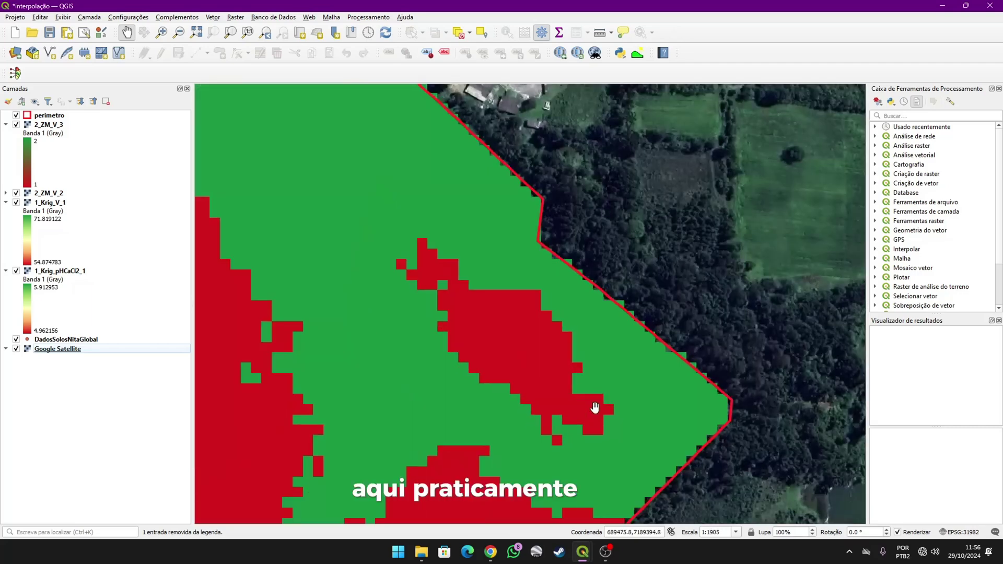
pyautogui.scroll(-2, 575, 376)
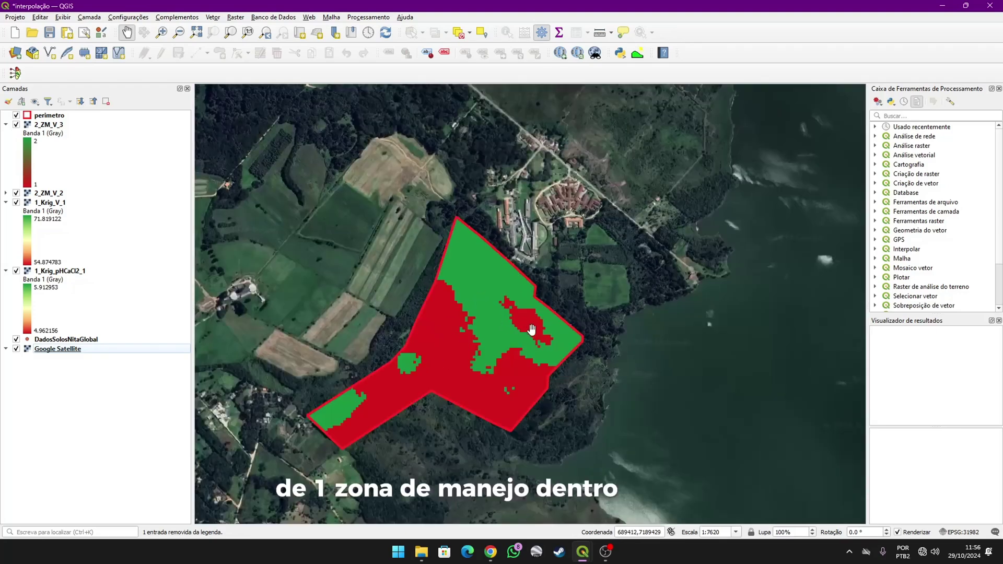
pyautogui.scroll(1, 528, 335)
pyautogui.scroll(-1, 441, 327)
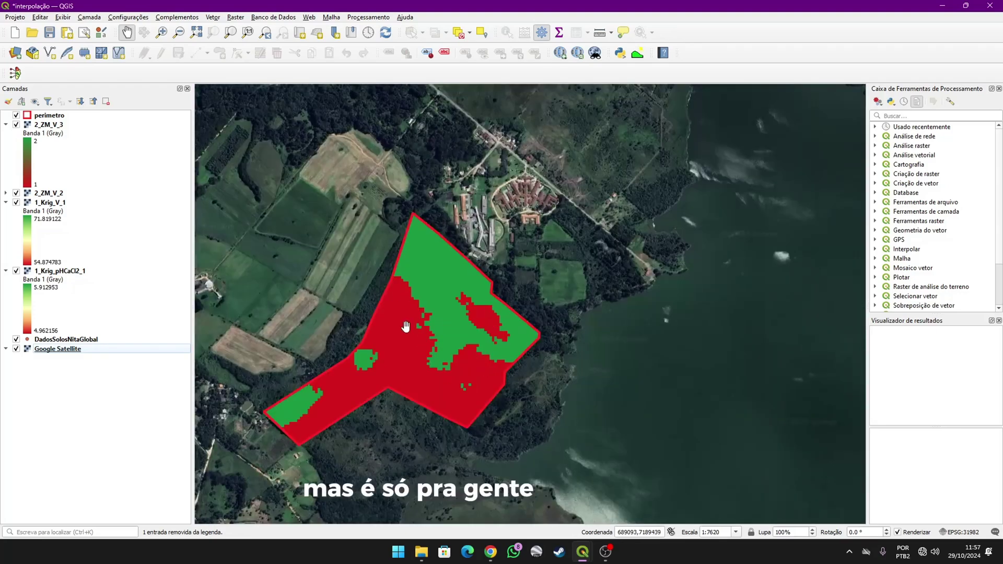
pyautogui.scroll(-1, 470, 255)
pyautogui.scroll(1, 473, 233)
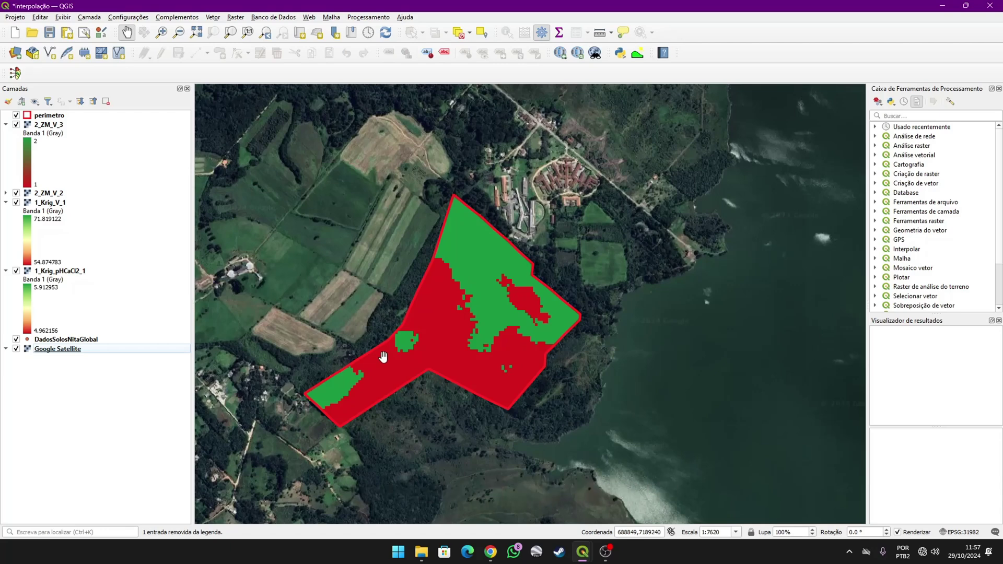
# Step: Return to Smart-Map, import Espessura horizonte A as the Z attribute, and open the management zone map settings
pyautogui.moveTo(583, 551)
pyautogui.click(655, 496)
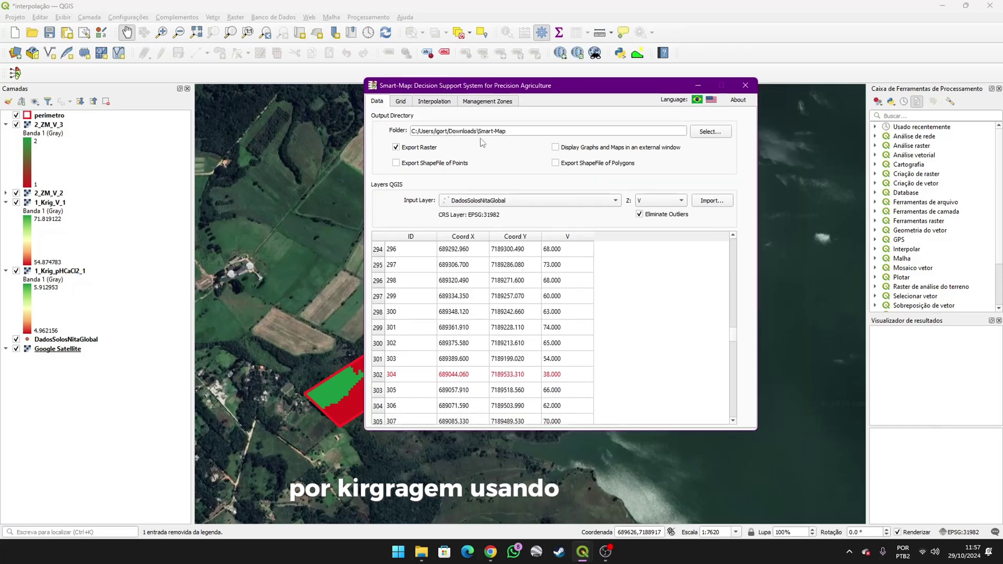
pyautogui.click(660, 201)
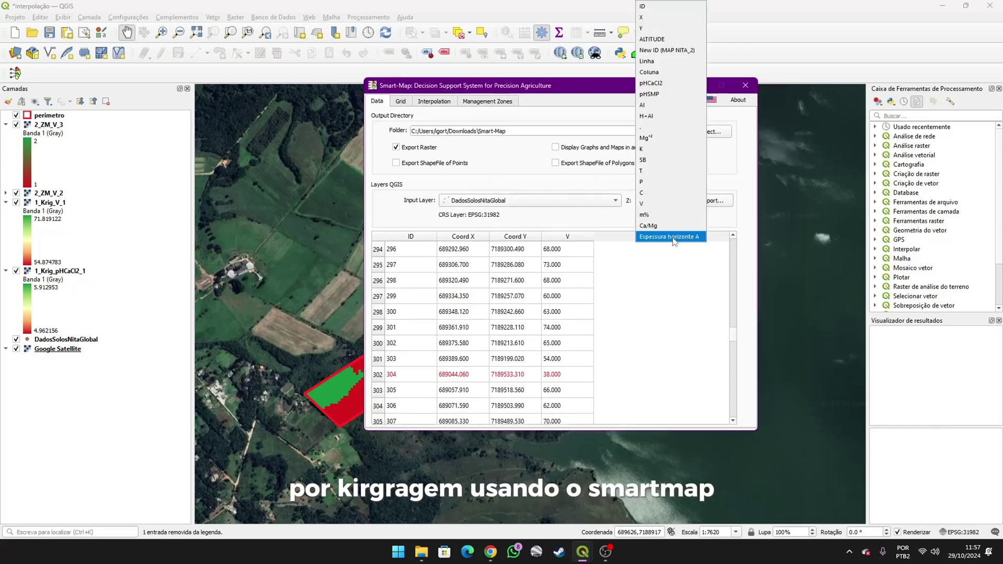
pyautogui.click(673, 236)
pyautogui.click(708, 200)
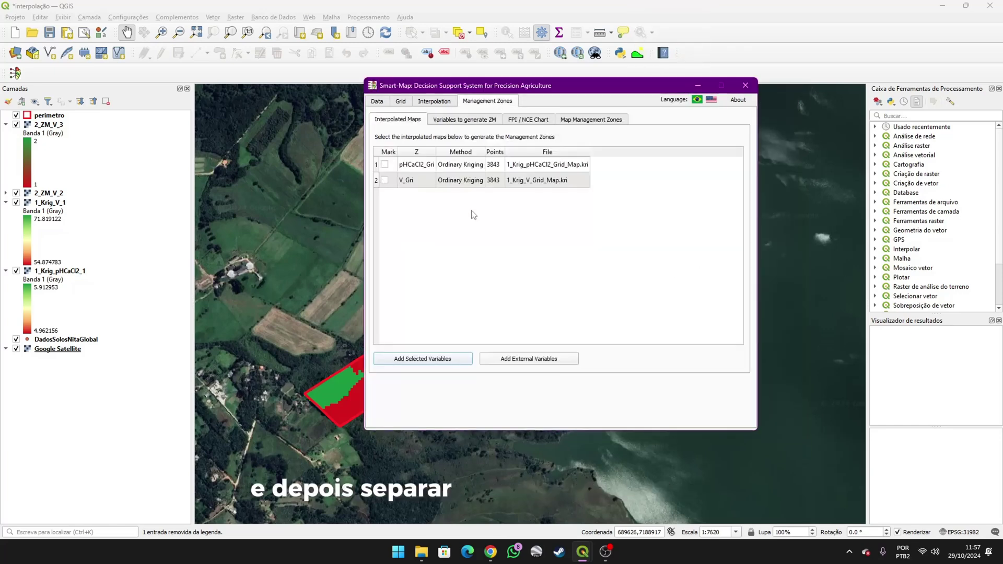
pyautogui.click(600, 119)
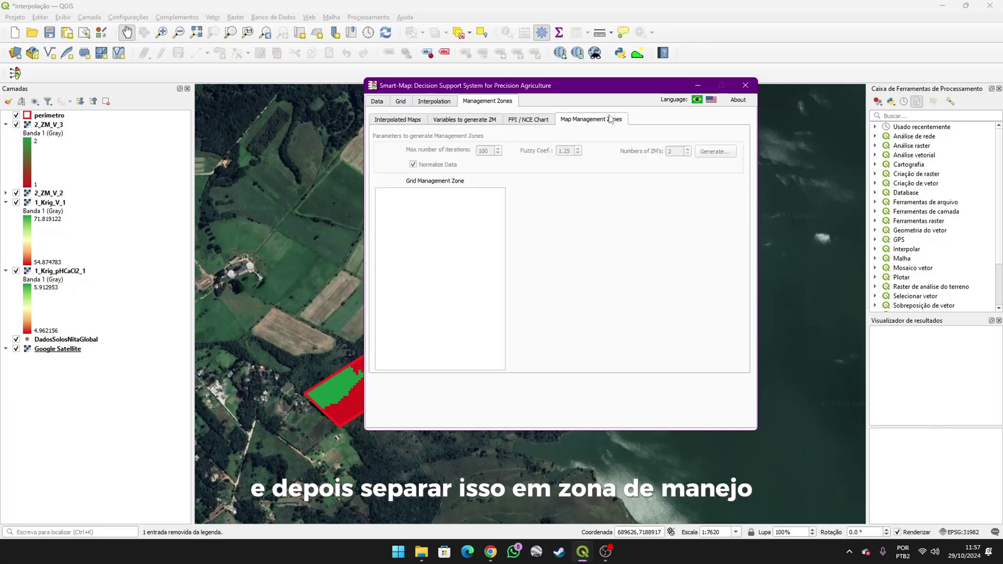